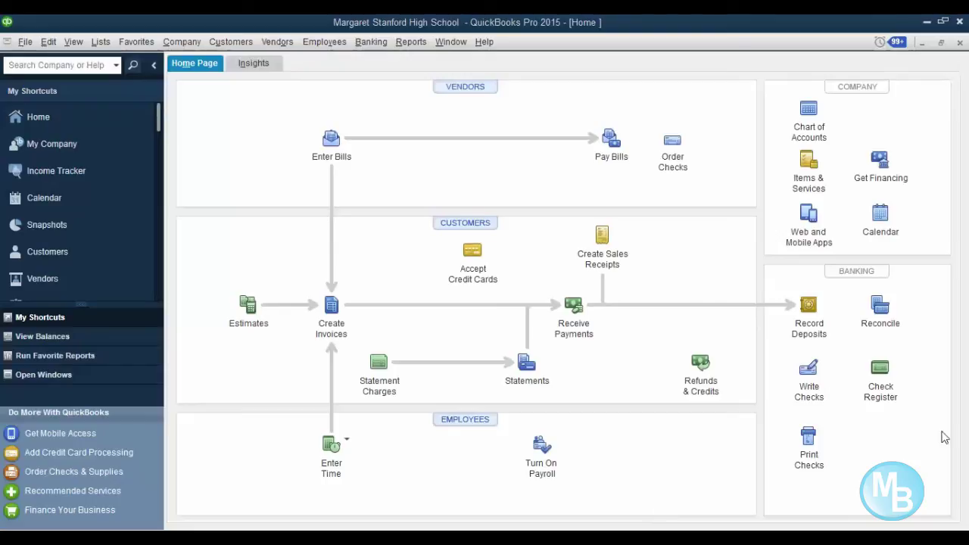
# - Browse the Company > Manage Currency submenu, then switch to the Edit menu
pyautogui.click(192, 44)
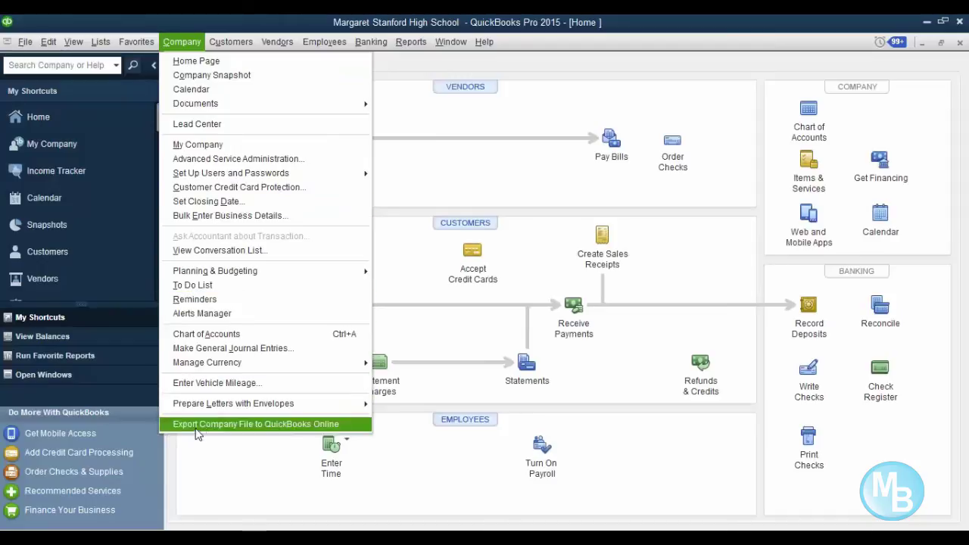
pyautogui.moveTo(242, 367)
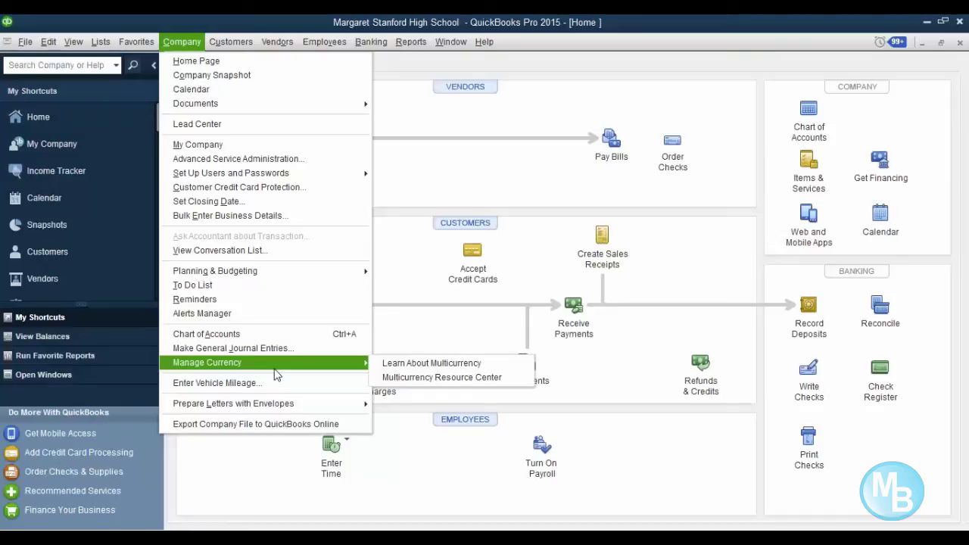
pyautogui.click(49, 42)
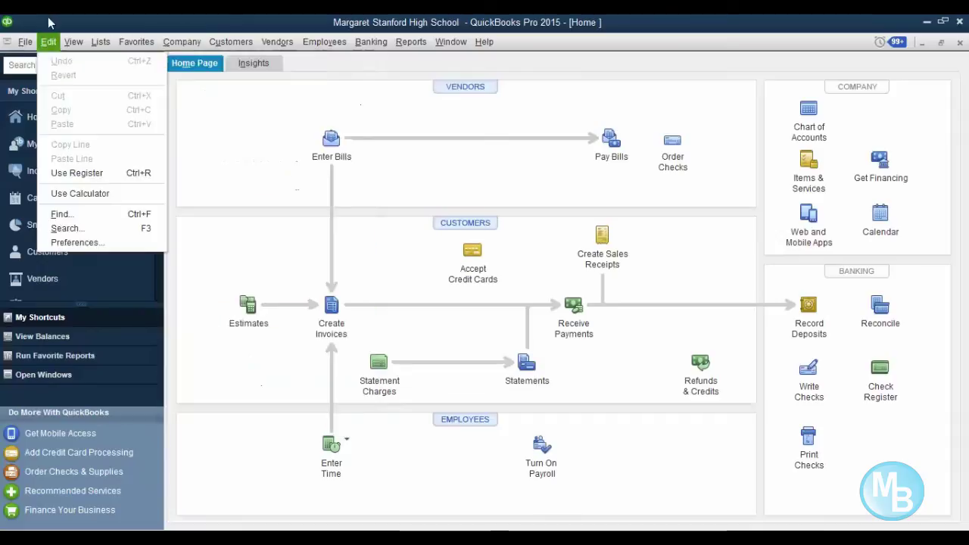
# - Bring up Preferences at the General category's personal settings
pyautogui.click(98, 243)
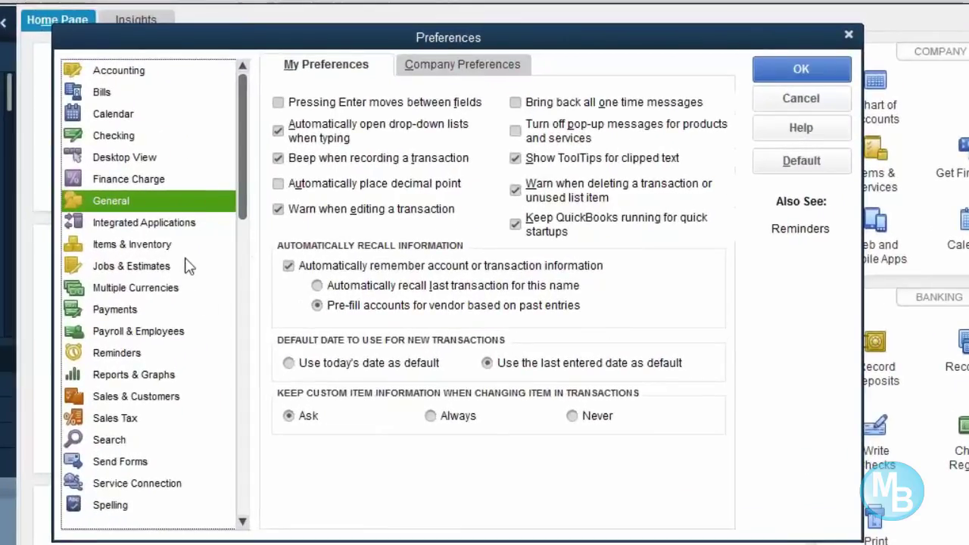
# - Show the Multiple Currencies company preferences, currently single-currency in US Dollar
pyautogui.click(151, 288)
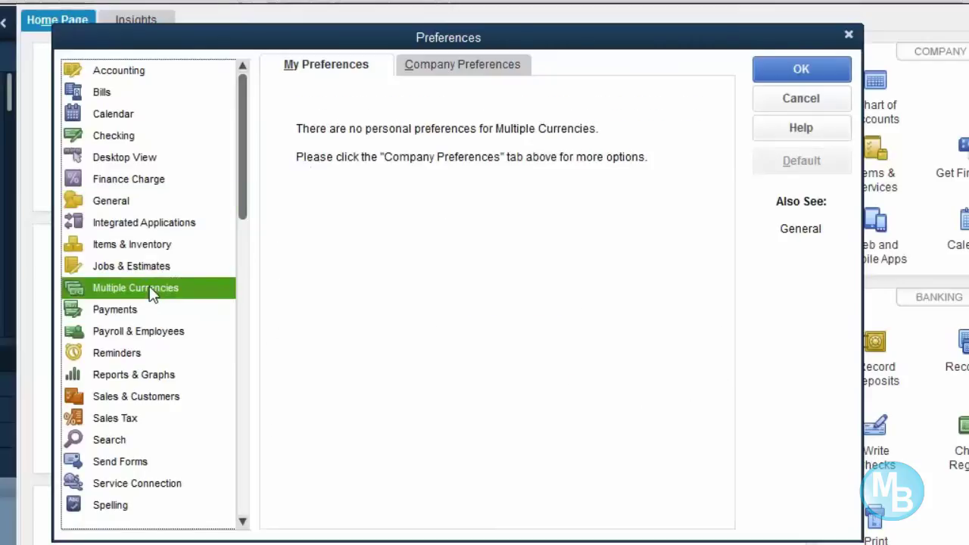
pyautogui.click(466, 68)
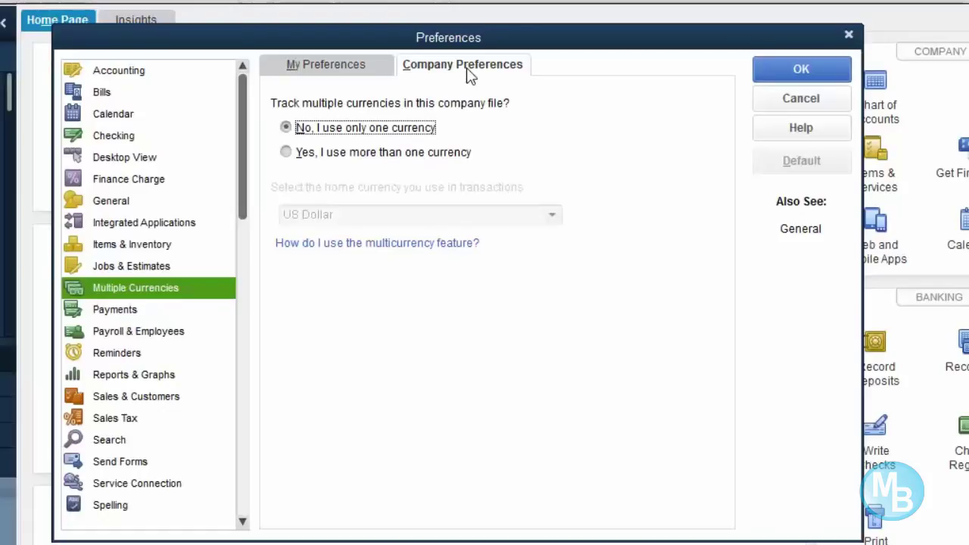
# - Select 'Yes, I use more than one currency' and confirm the Tracking Multiple Currencies warning
pyautogui.click(293, 155)
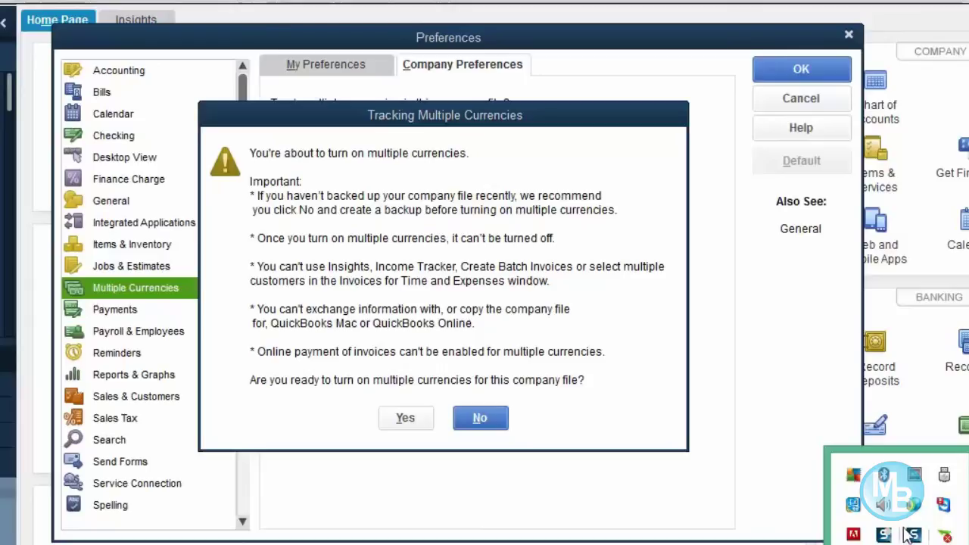
pyautogui.click(889, 537)
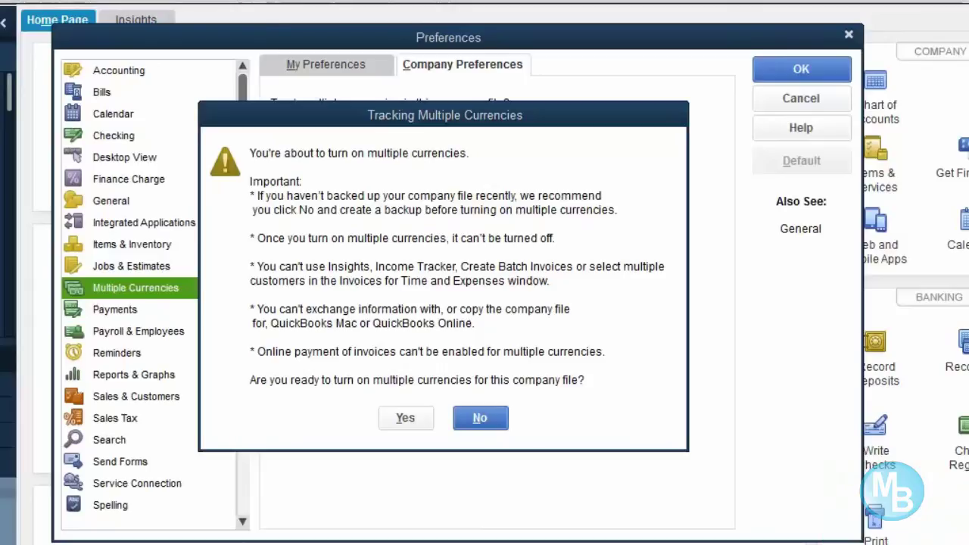
pyautogui.click(898, 544)
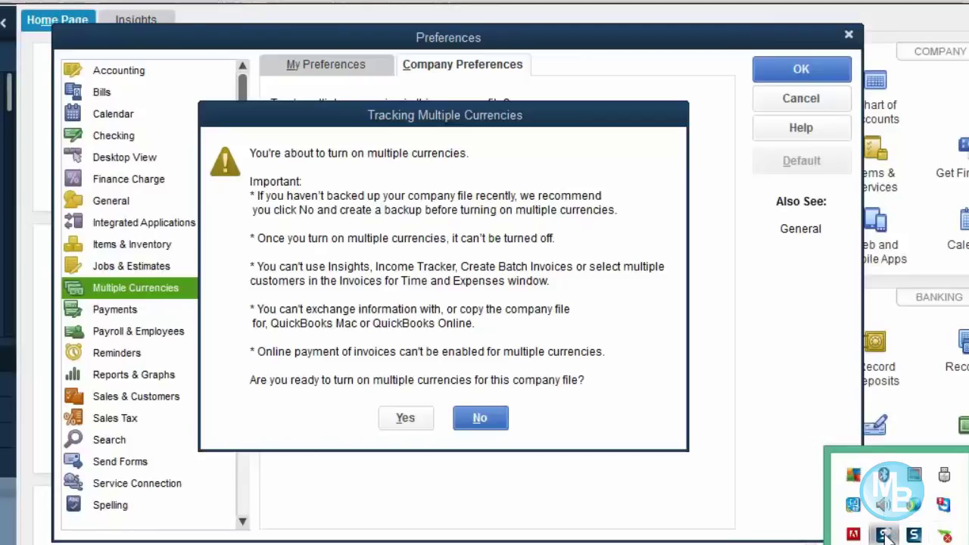
pyautogui.click(886, 535)
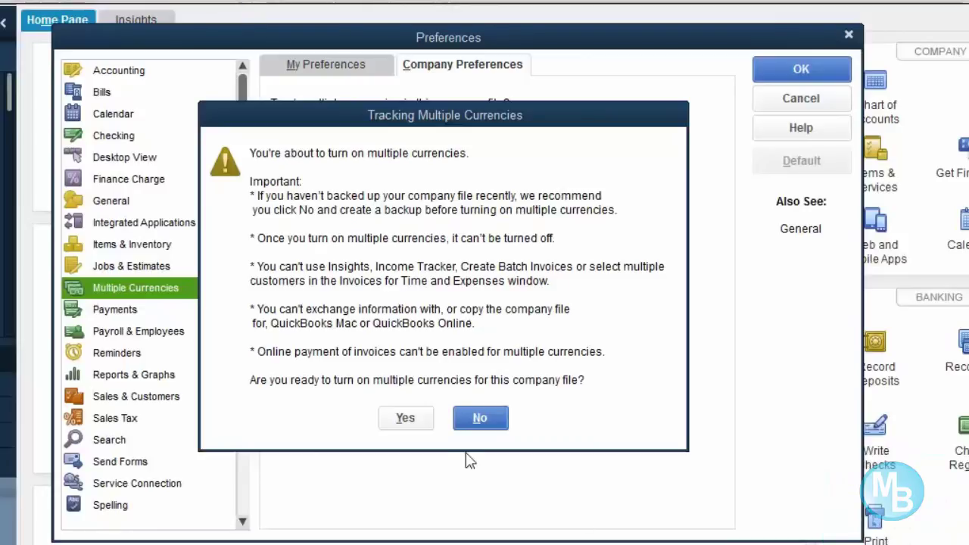
pyautogui.click(415, 421)
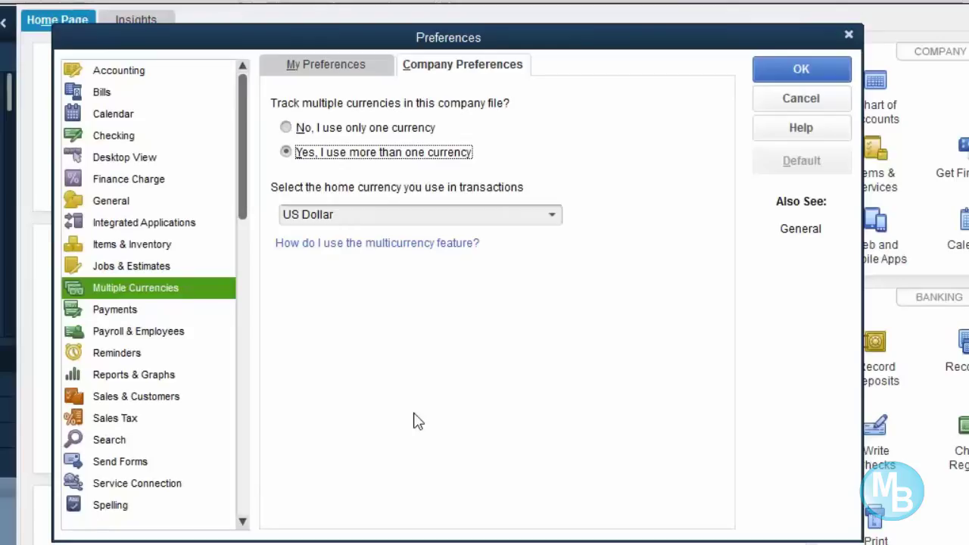
# - Pick Jamaican Dollar as the home currency from the full currency list
pyautogui.click(555, 216)
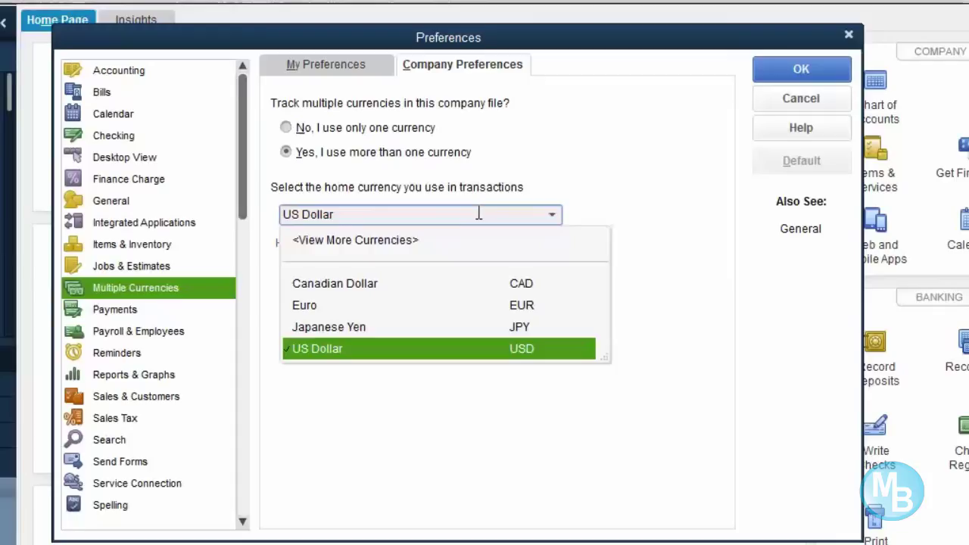
pyautogui.click(389, 242)
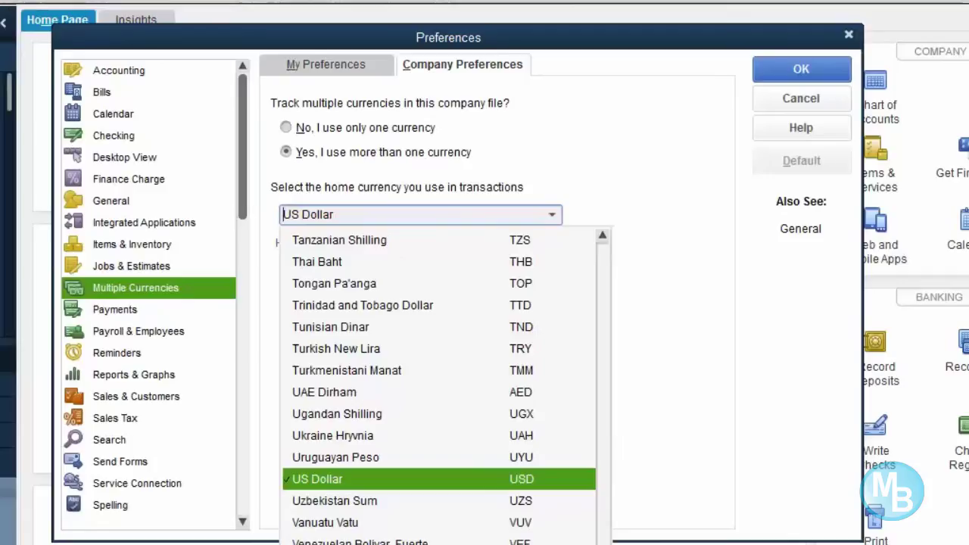
pyautogui.scroll(6, 439, 386)
pyautogui.moveTo(602, 544); pyautogui.dragTo(593, 433)
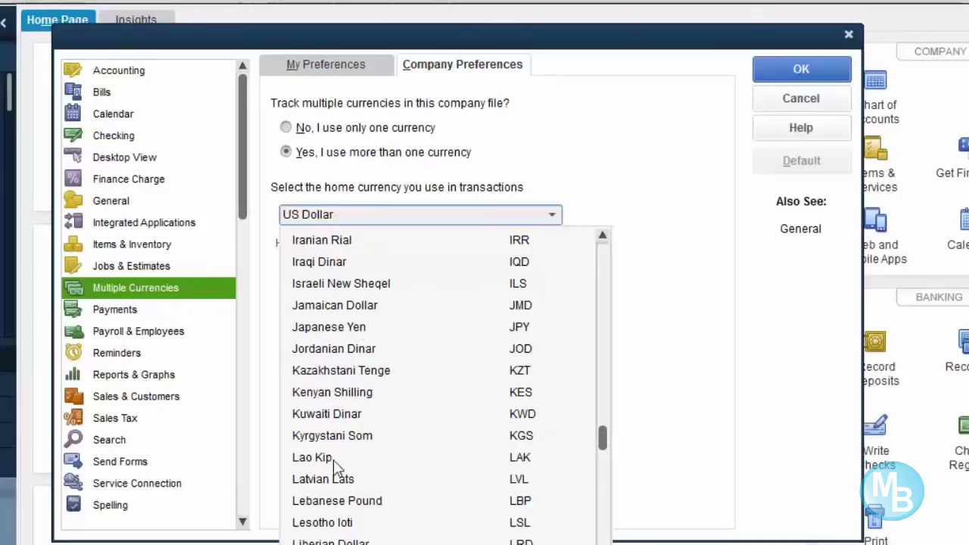
pyautogui.click(362, 305)
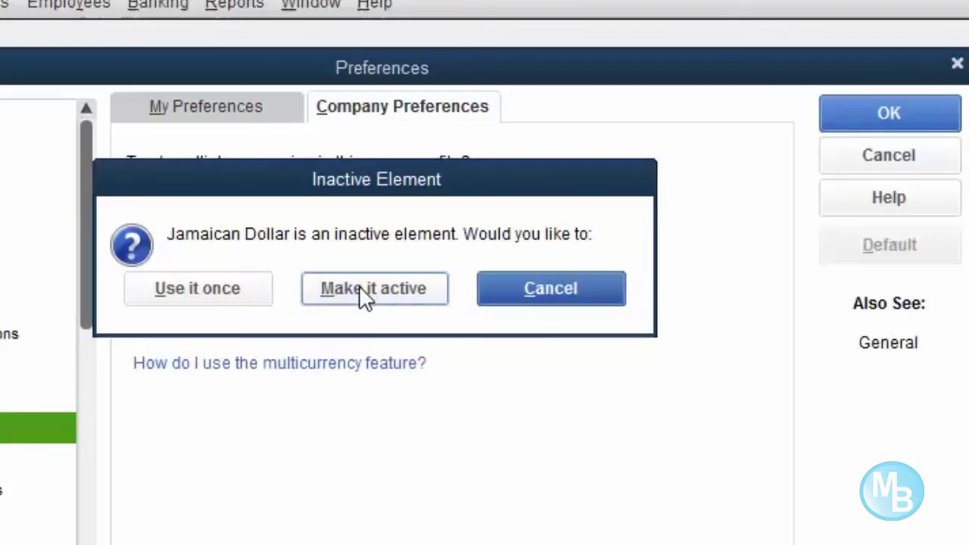
# - Make the inactive Jamaican Dollar active and confirm it as the home currency
pyautogui.click(360, 288)
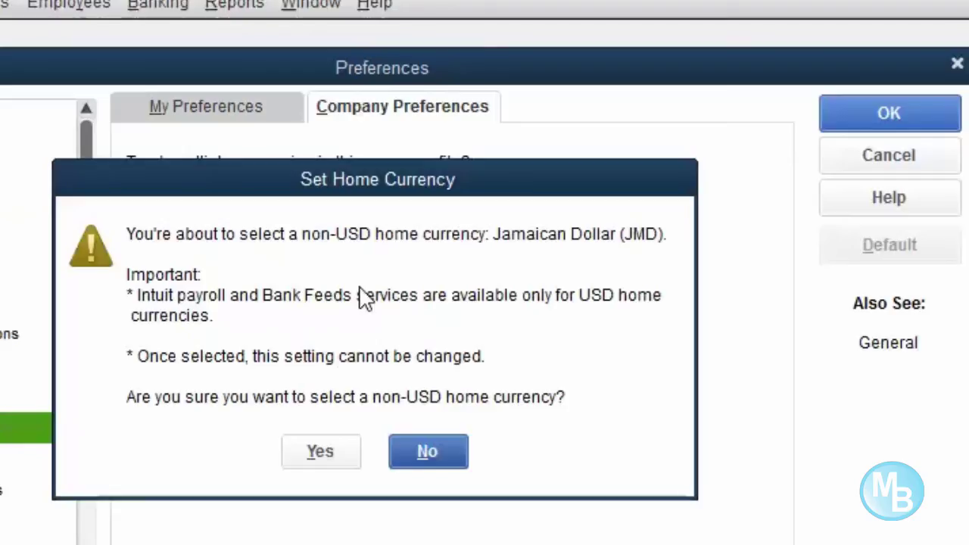
pyautogui.click(339, 456)
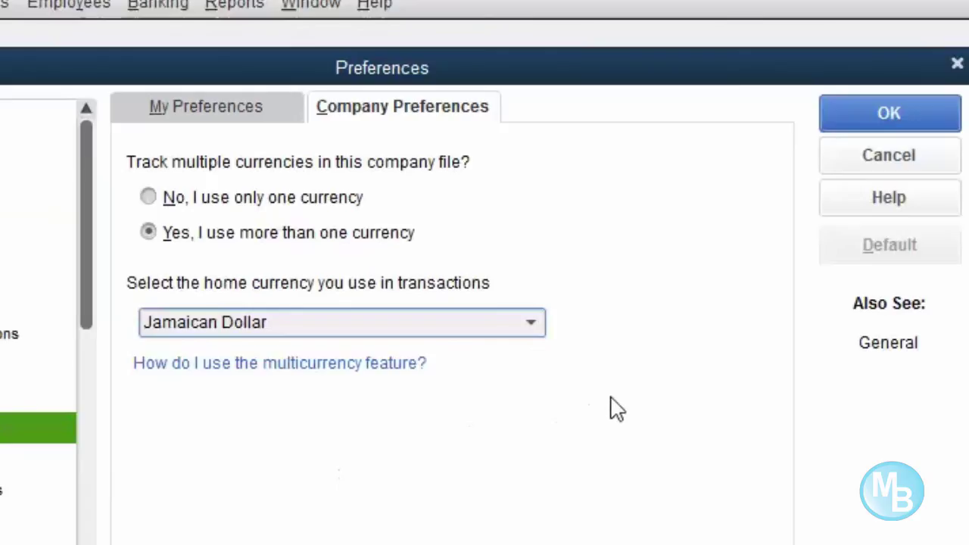
# - Save the multicurrency preferences and let the company file close and reopen
pyautogui.click(872, 99)
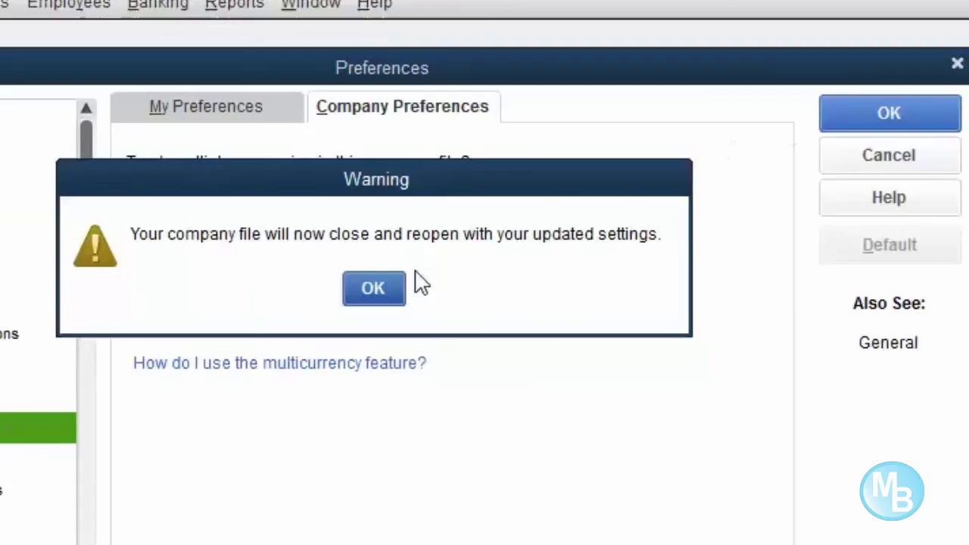
pyautogui.click(384, 304)
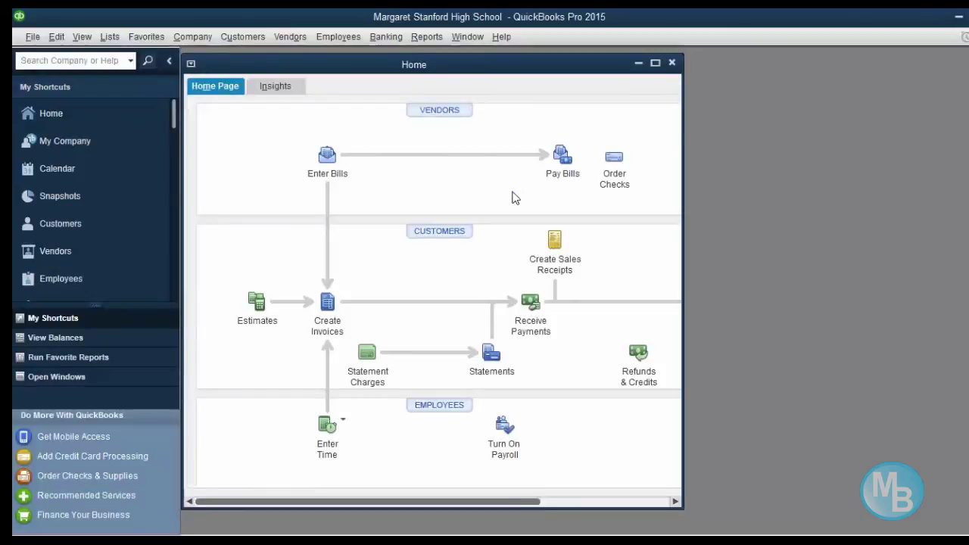
# - Maximize the Home page window to fill the workspace
pyautogui.click(656, 64)
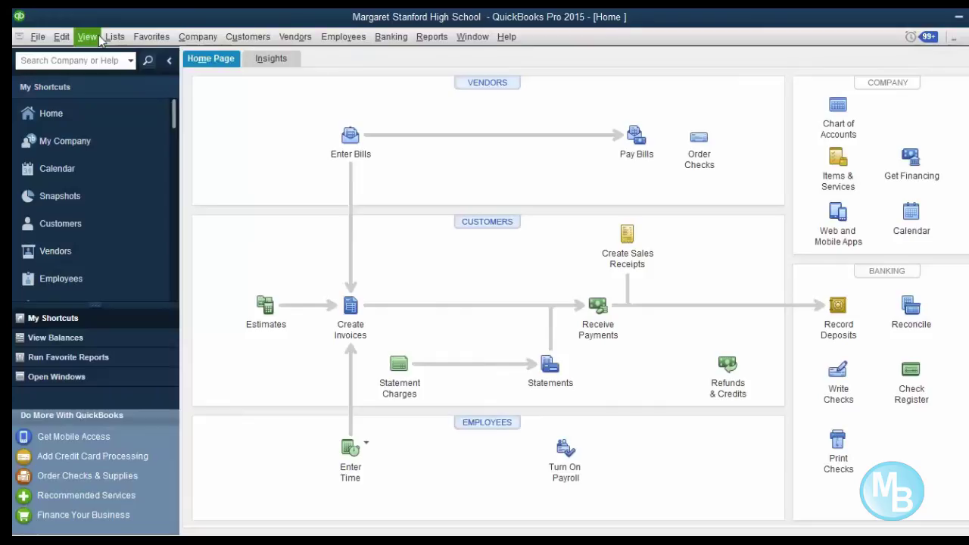
# - Check the Manage Currency submenu under Company, dismiss it, and bring the Company menu back
pyautogui.click(199, 37)
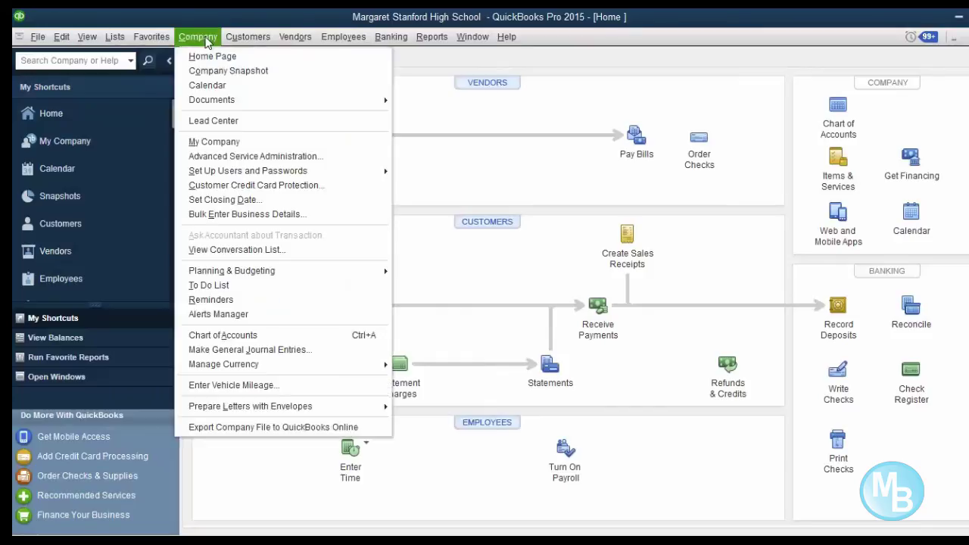
pyautogui.moveTo(231, 370)
pyautogui.click(629, 497)
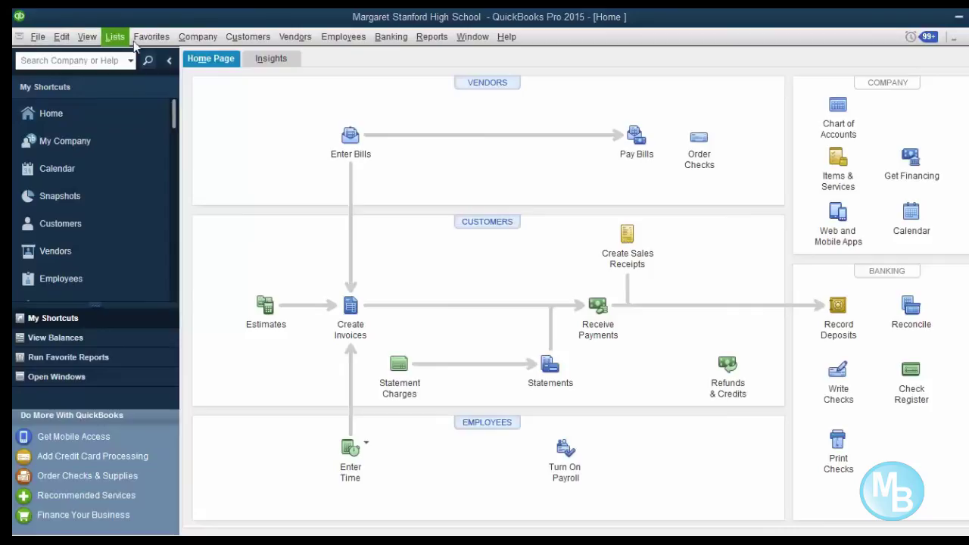
pyautogui.click(203, 36)
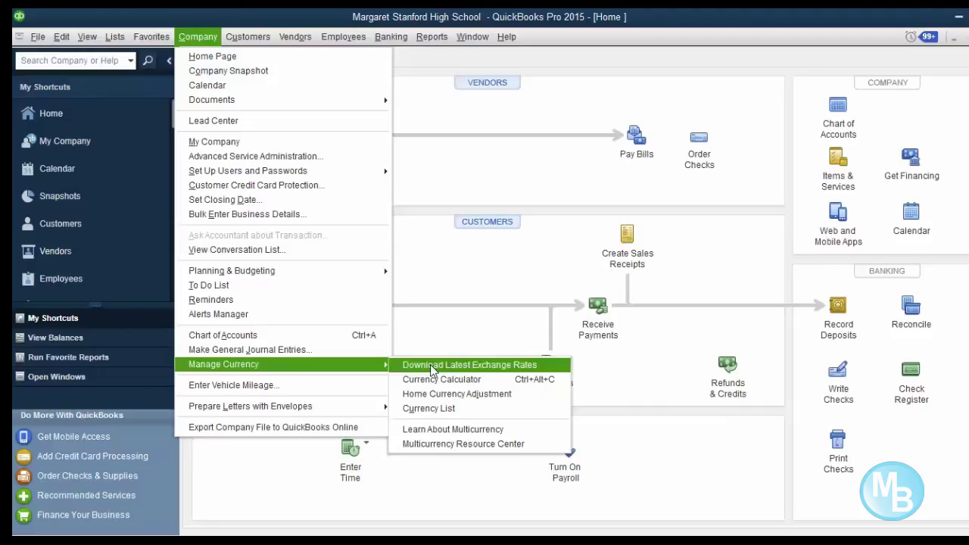
# - Scroll through the Currency List and select the Jamaican Dollar entry
pyautogui.click(444, 413)
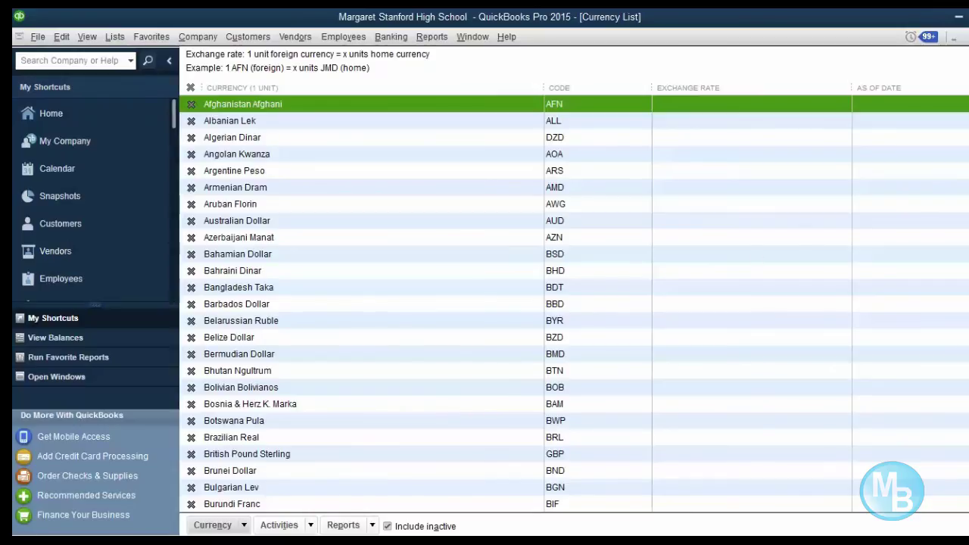
pyautogui.scroll(-8, 574, 303)
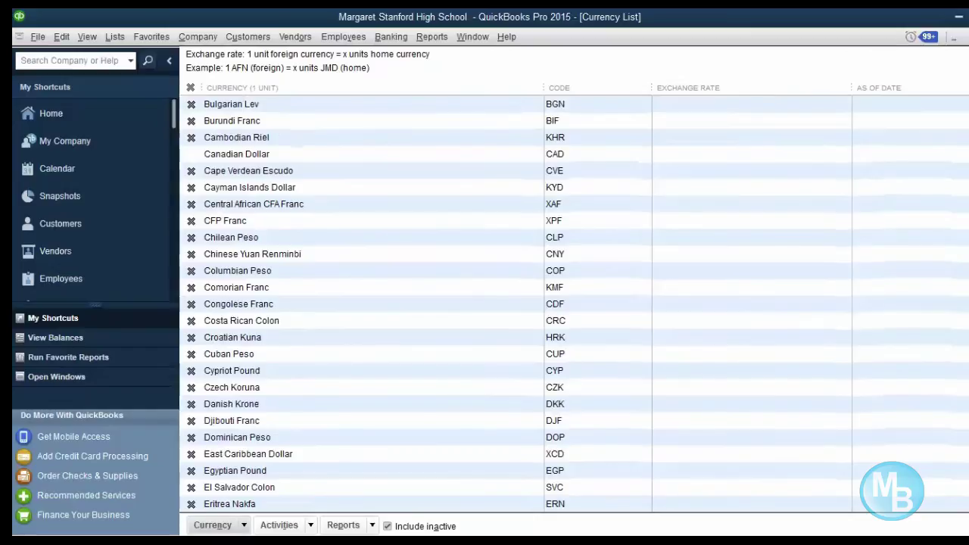
pyautogui.scroll(-4, 965, 219)
pyautogui.scroll(-10, 965, 218)
pyautogui.click(965, 204)
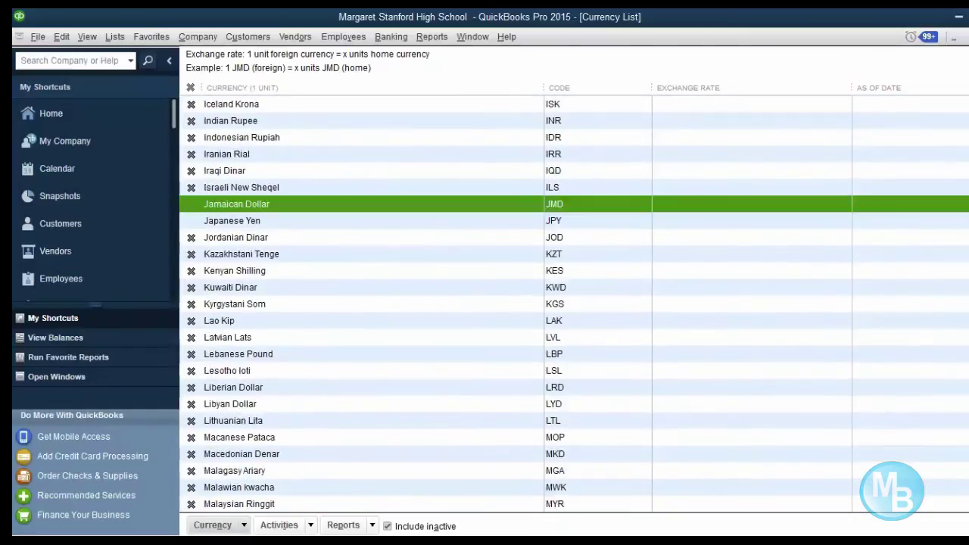
pyautogui.click(856, 541)
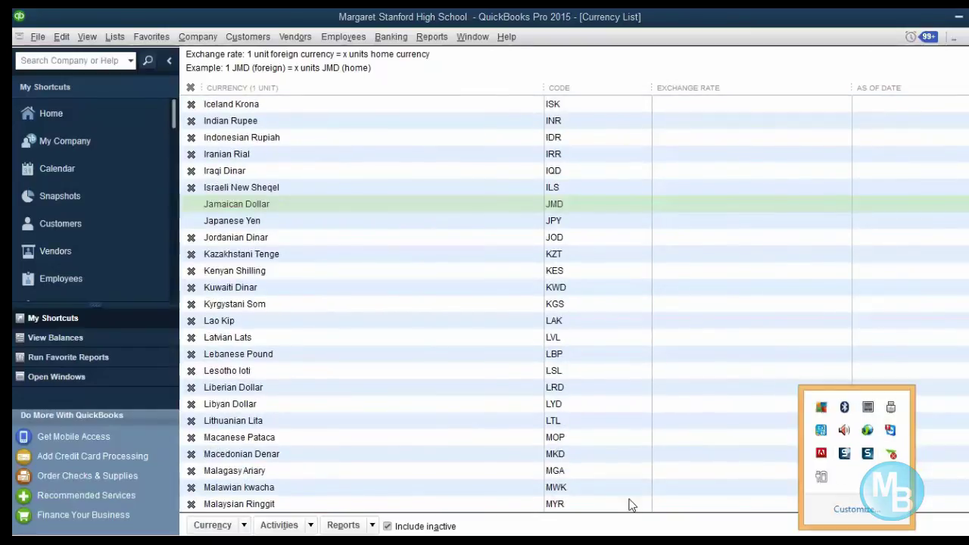
pyautogui.click(590, 375)
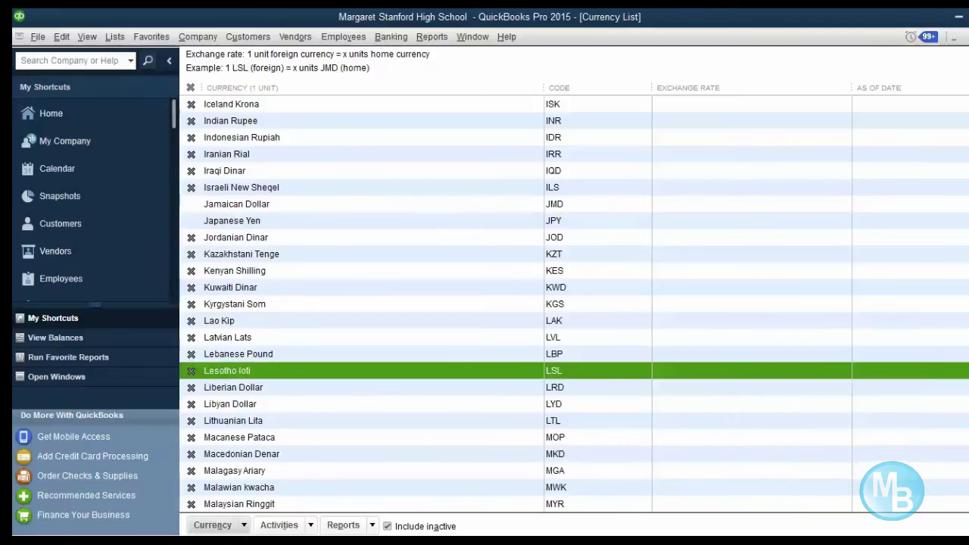
# - Scroll further down past Vanuatu Vatu and bring up the US Dollar currency entry
pyautogui.scroll(-4, 574, 303)
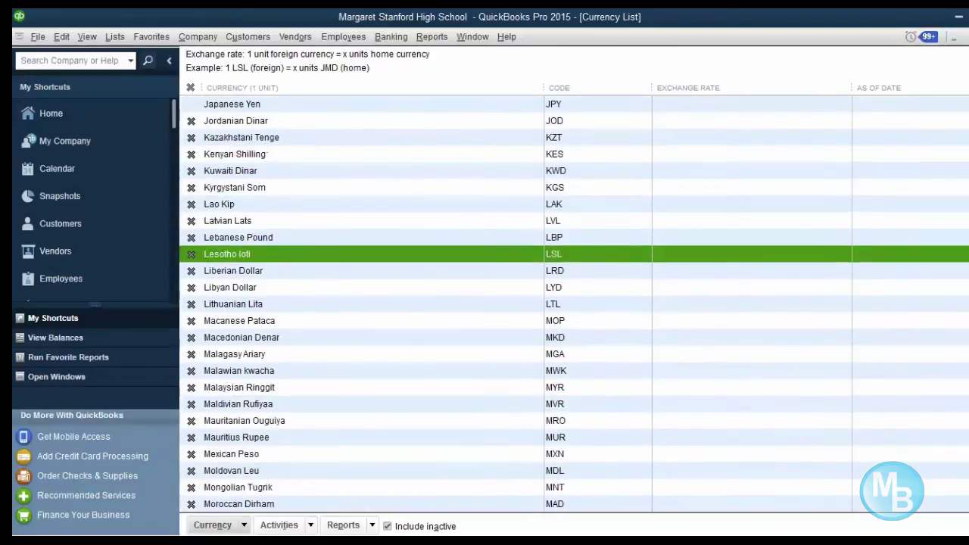
pyautogui.scroll(-12, 967, 452)
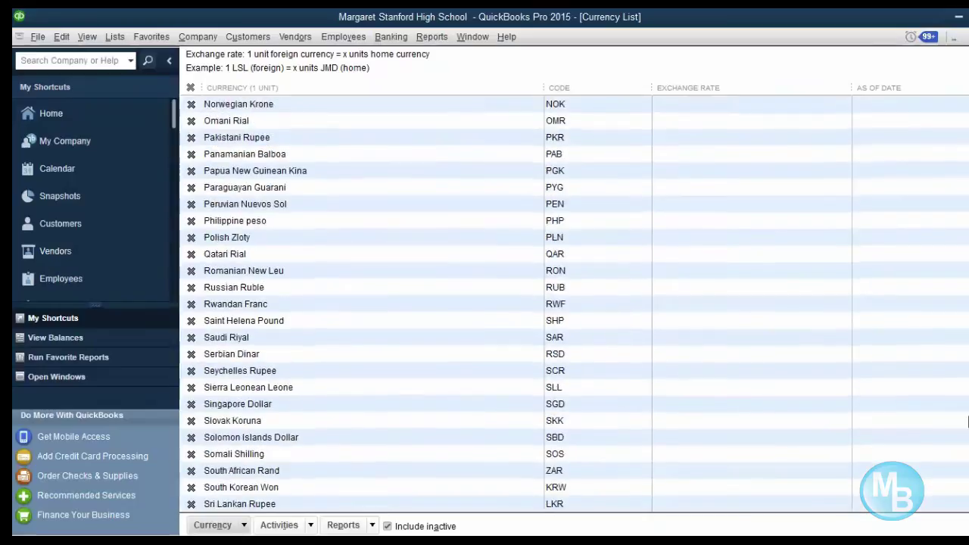
pyautogui.scroll(-4, 968, 452)
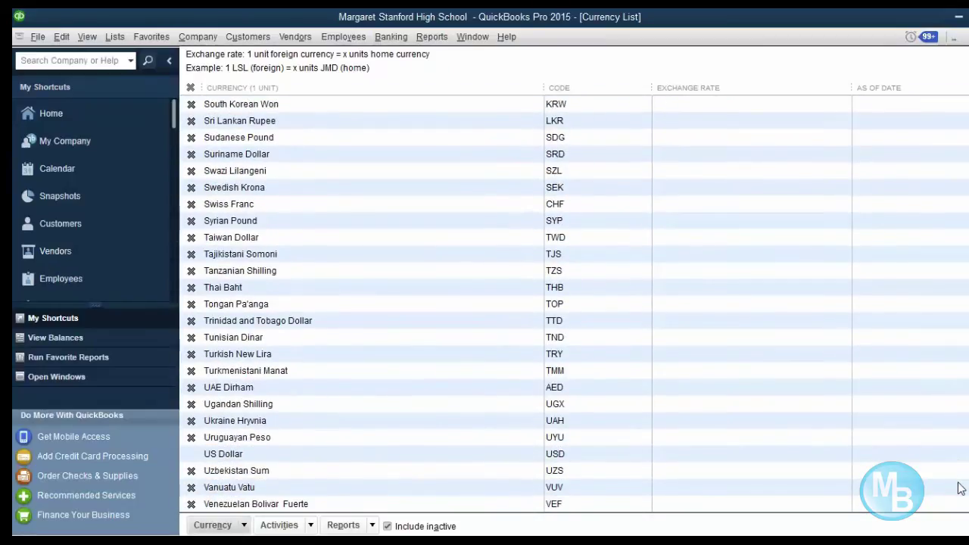
pyautogui.click(960, 488)
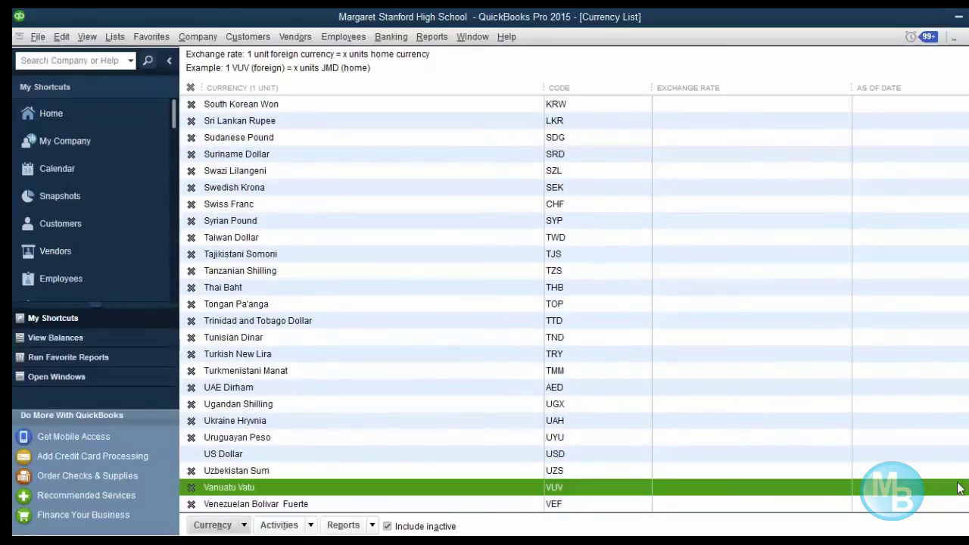
pyautogui.click(185, 541)
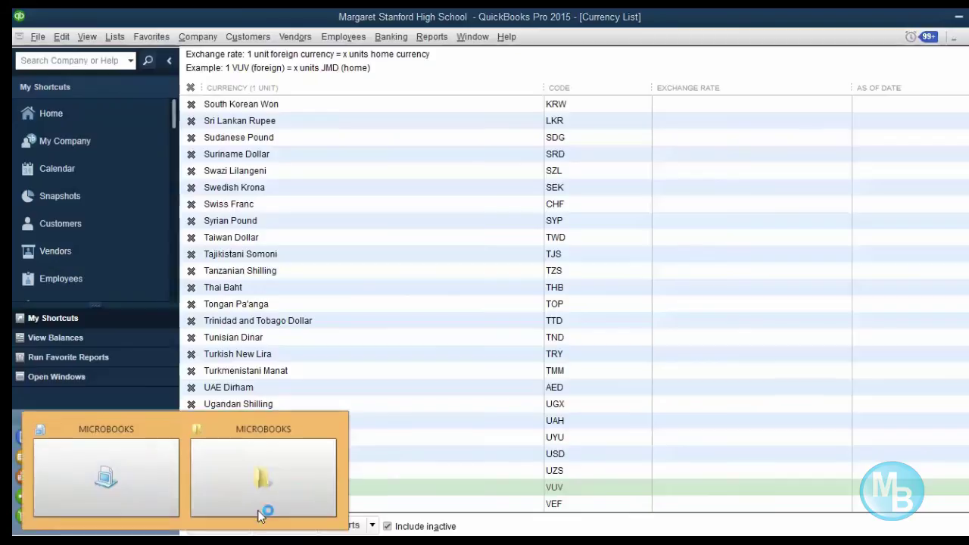
pyautogui.click(369, 452)
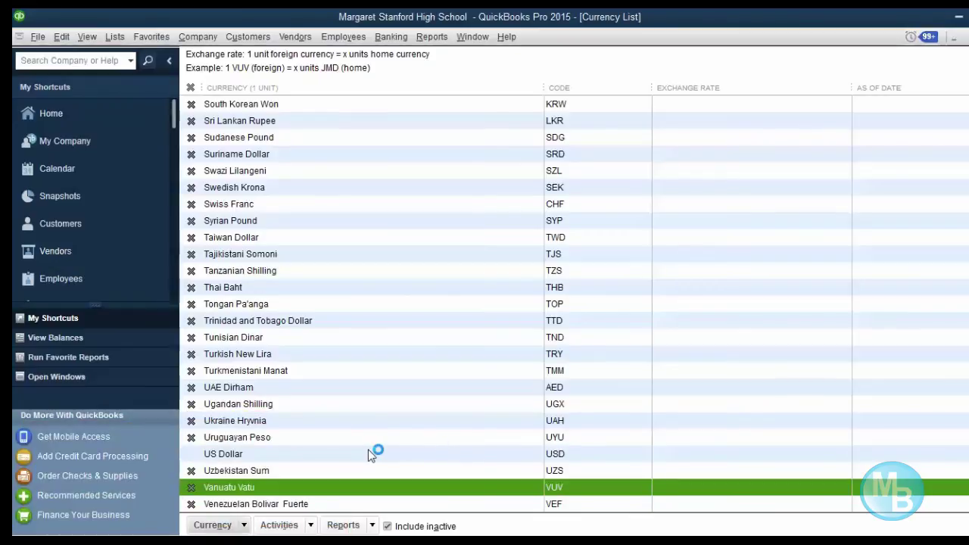
pyautogui.click(368, 453)
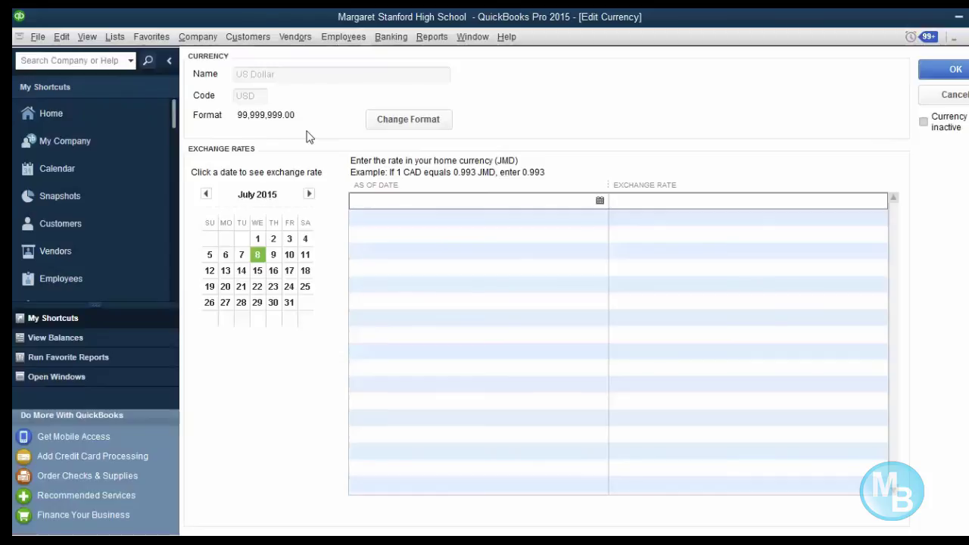
# - Set the new US Dollar rate's As Of Date to 08/07/2015, then change it to 31/07/2015
pyautogui.click(600, 201)
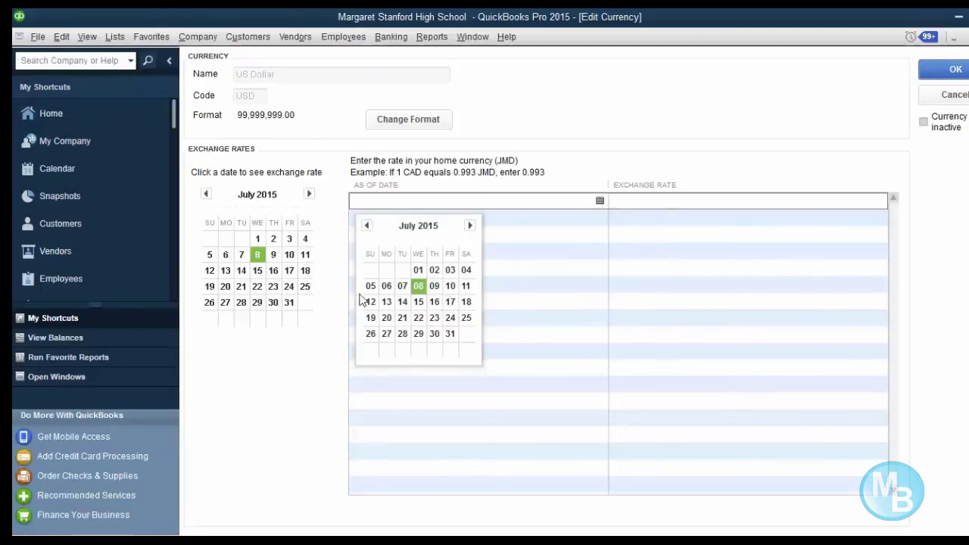
pyautogui.click(419, 286)
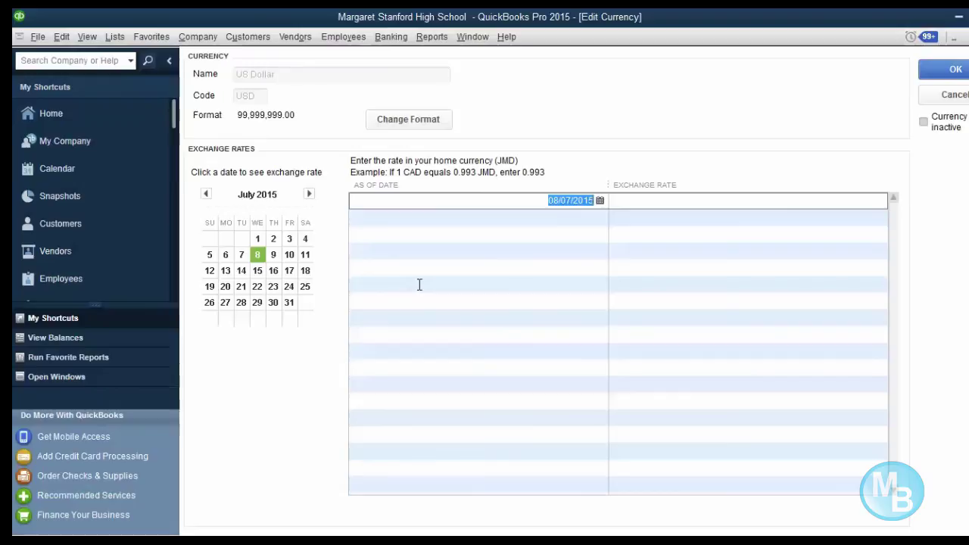
pyautogui.click(604, 201)
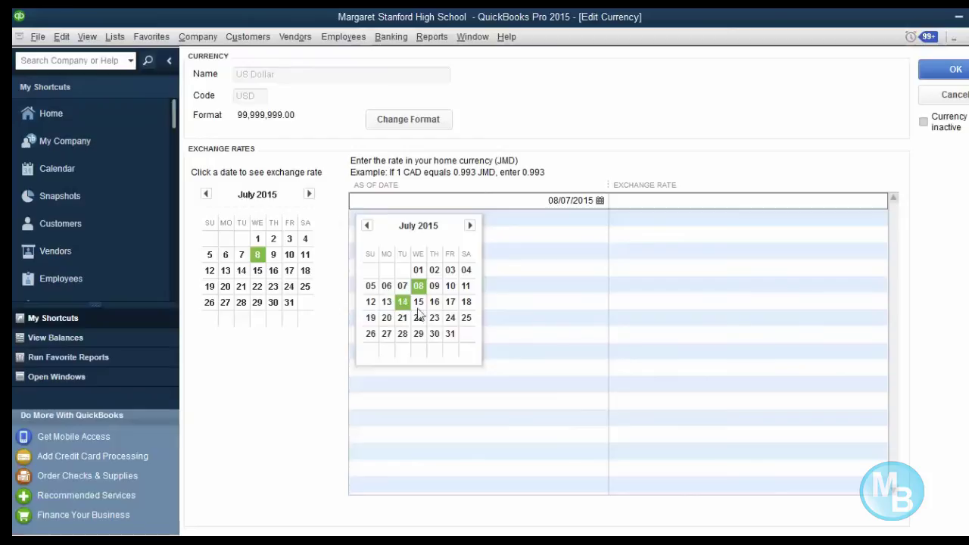
pyautogui.click(451, 336)
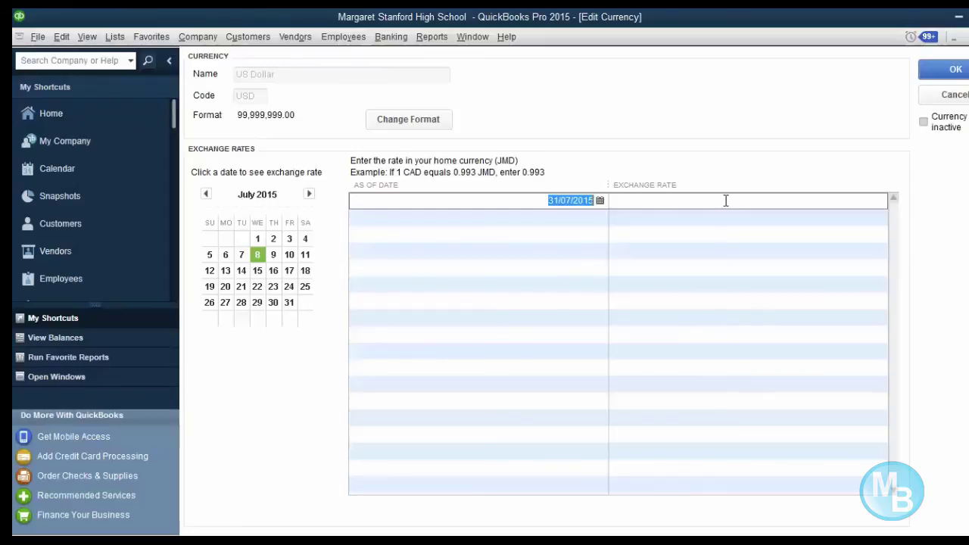
# - Change the rate's date to 30/06/2015, enter a 115 exchange rate, and save
pyautogui.click(599, 200)
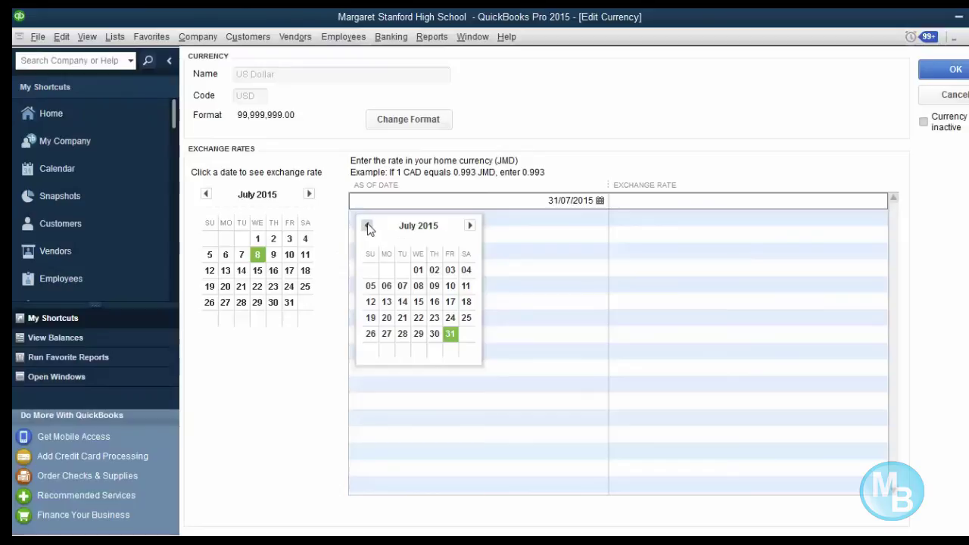
pyautogui.click(367, 227)
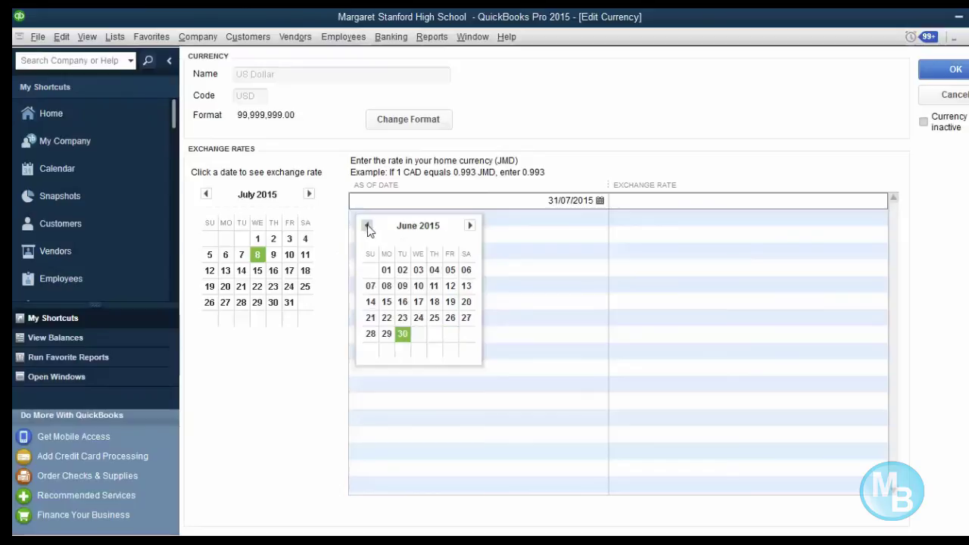
pyautogui.click(405, 337)
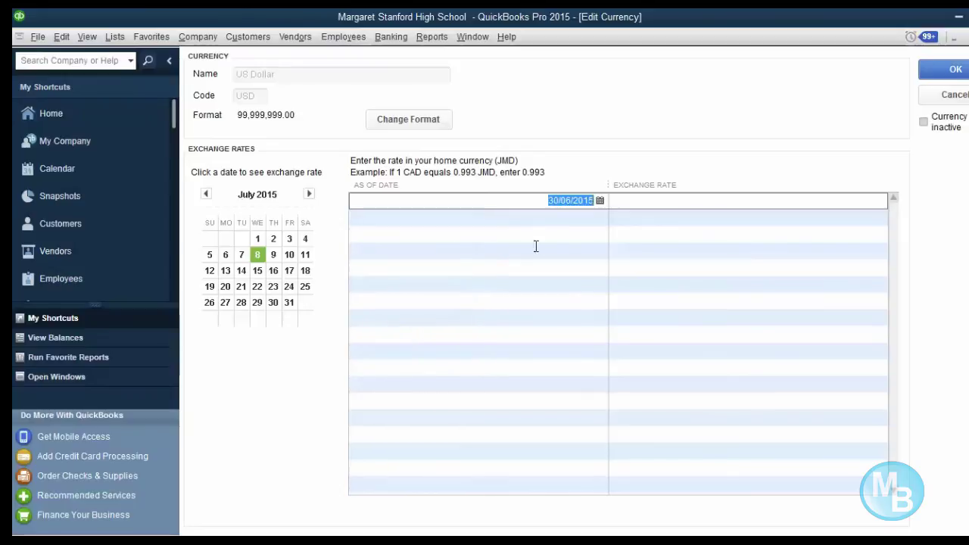
pyautogui.click(644, 201)
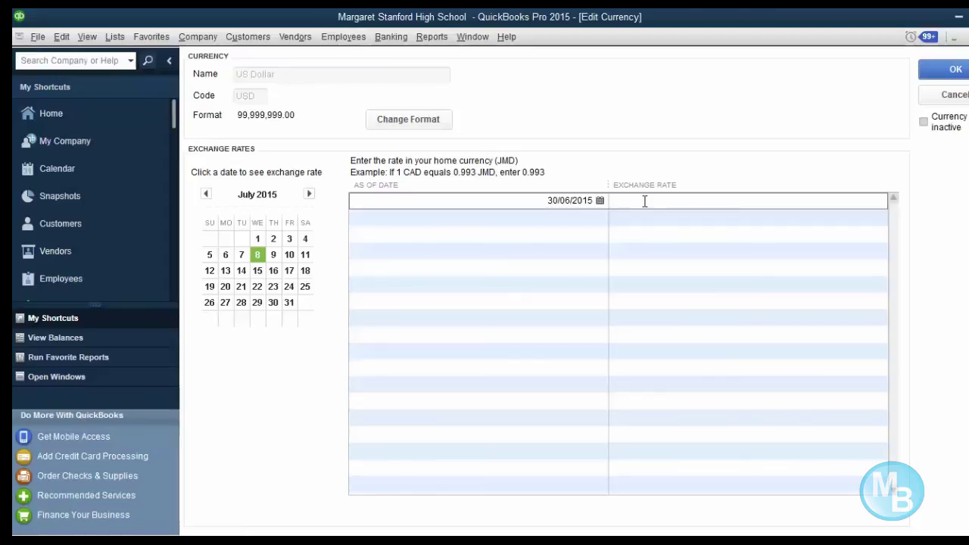
pyautogui.write('15.0')
pyautogui.click(955, 70)
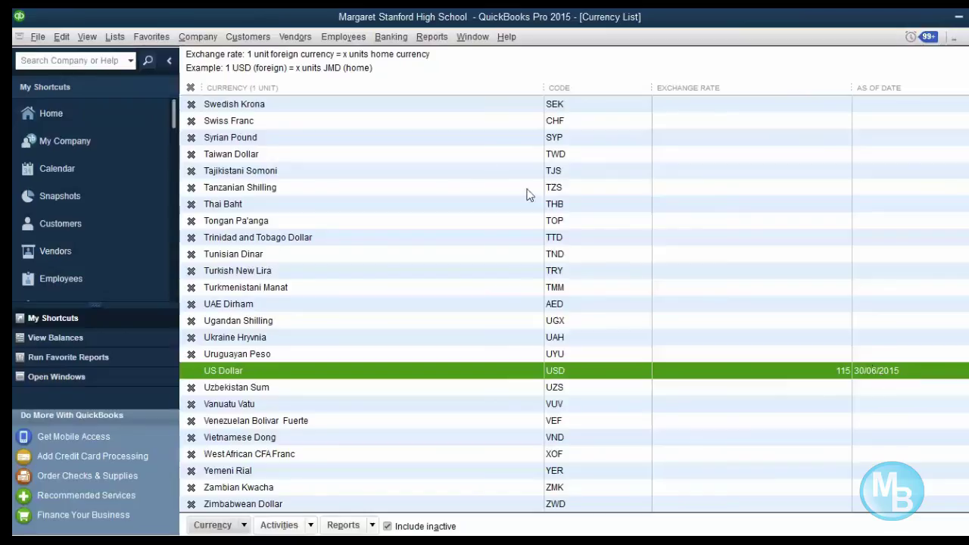
# - Open and close the Tanzanian Shilling details unchanged, then close the Currency List
pyautogui.click(454, 158)
pyautogui.click(445, 192)
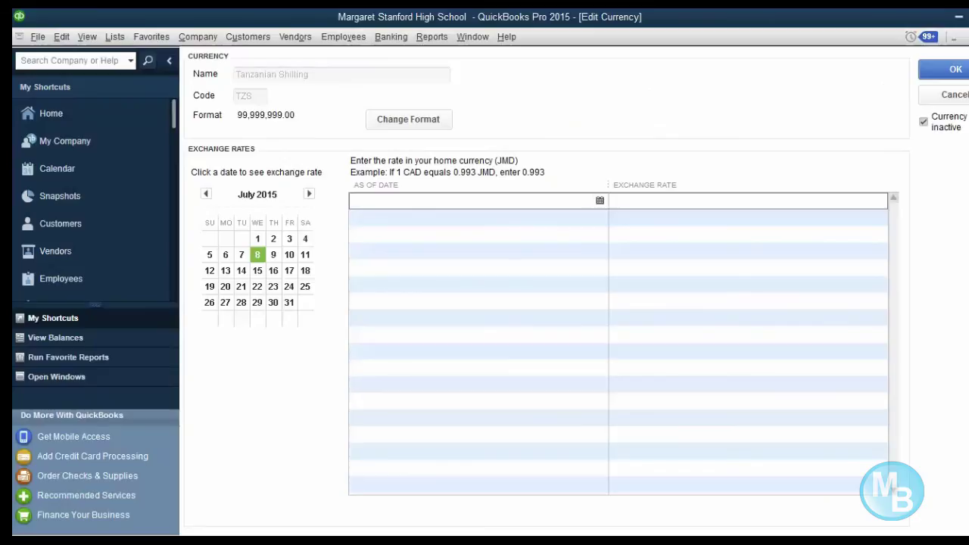
pyautogui.click(965, 74)
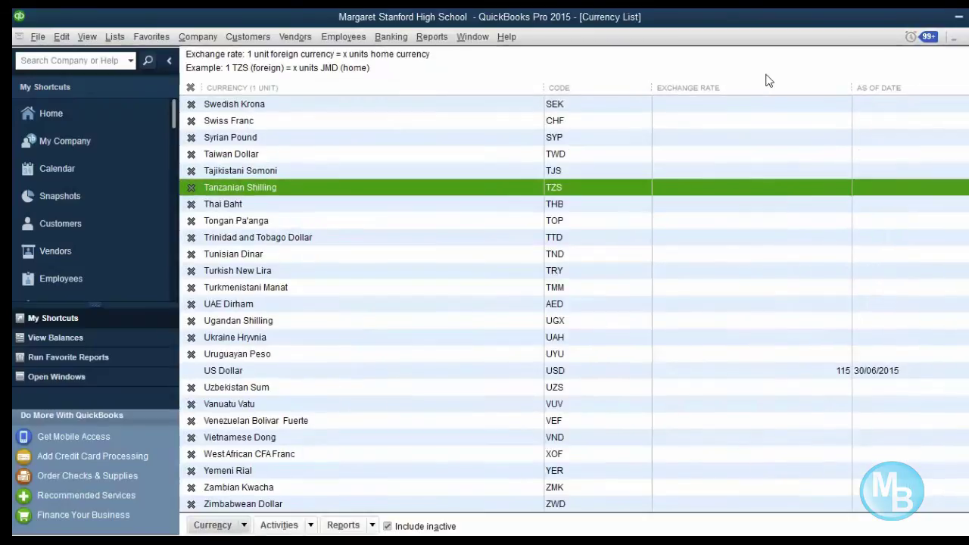
pyautogui.press('Escape')
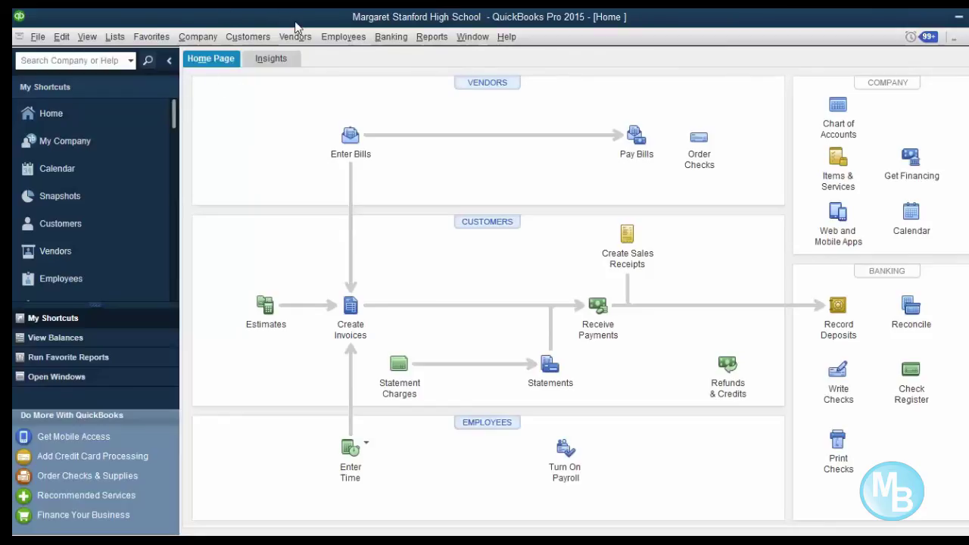
# - Start a new invoice via Customers > Create Invoices
pyautogui.click(260, 41)
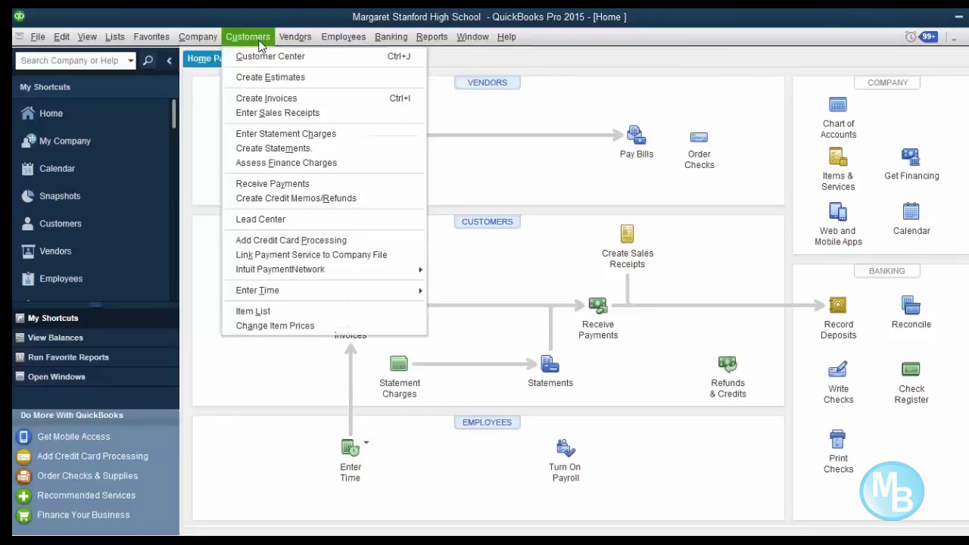
pyautogui.click(269, 99)
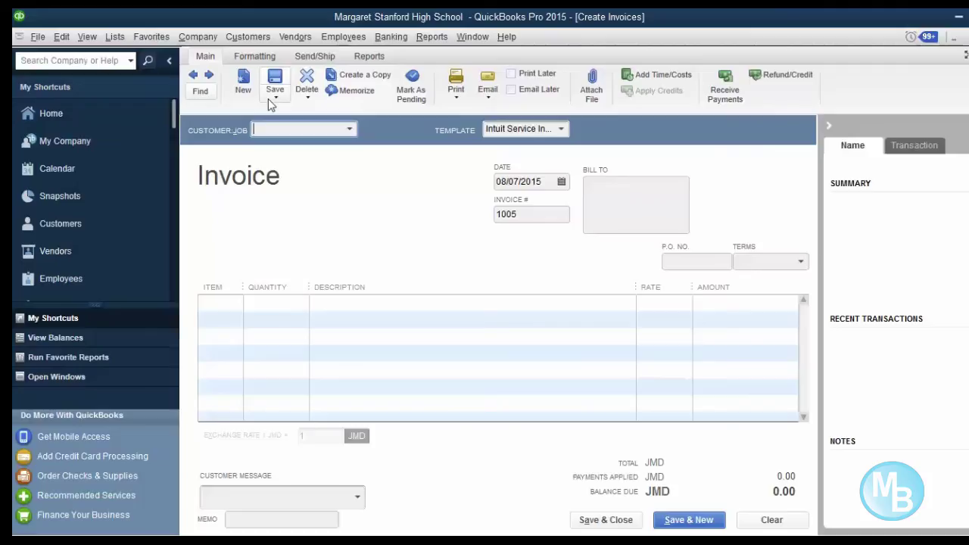
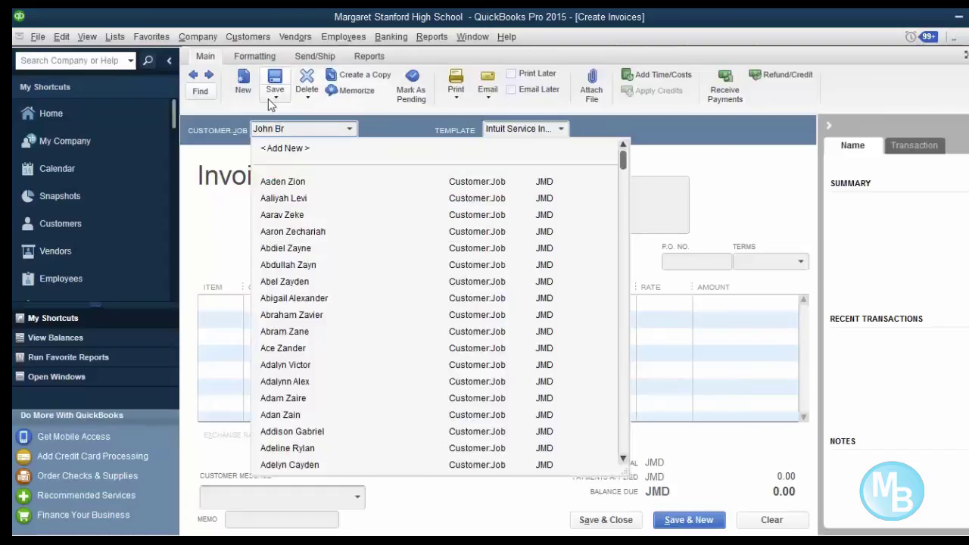
# - Enter the new customer's full name in Customer:Job, correcting a typo
pyautogui.press('Tab')
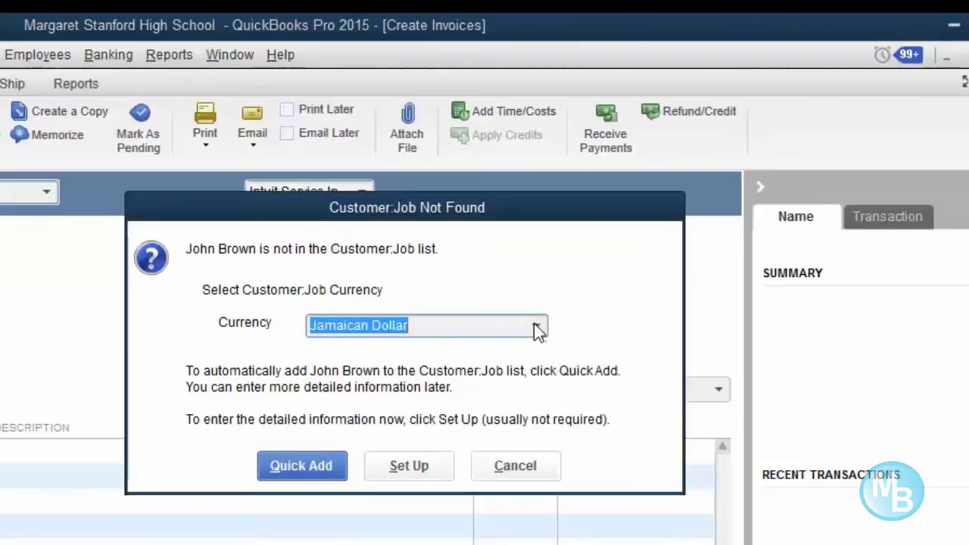
# - Quick Add the new customer with US Dollar as their currency
pyautogui.click(535, 328)
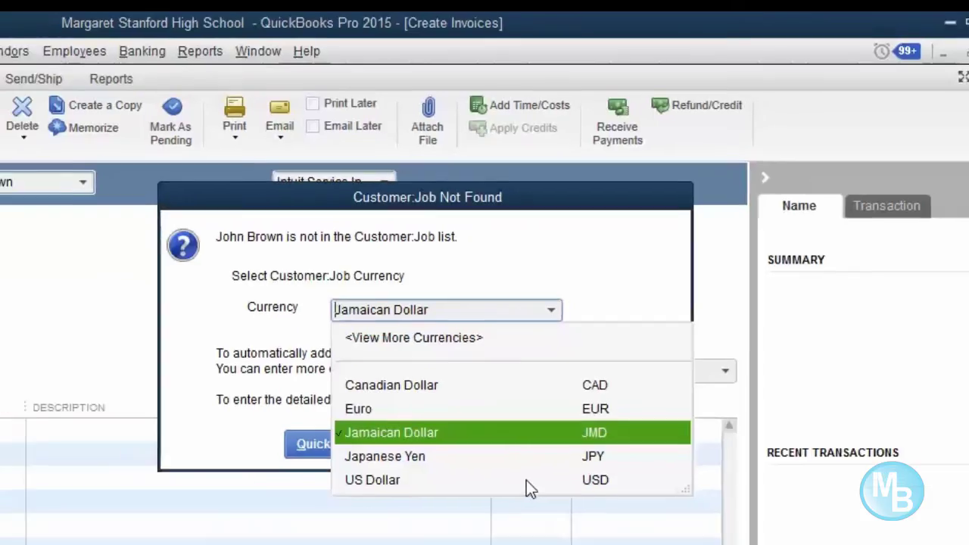
pyautogui.click(510, 506)
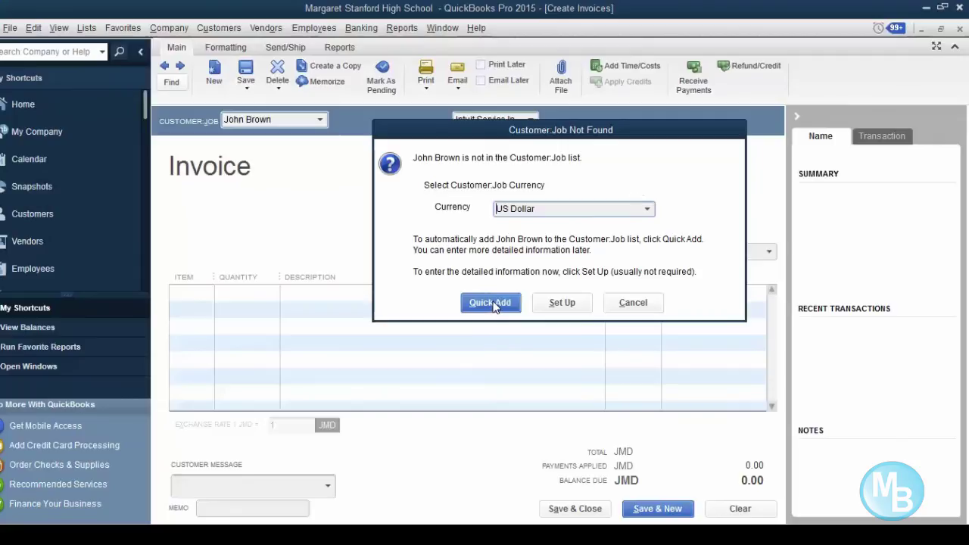
pyautogui.click(490, 302)
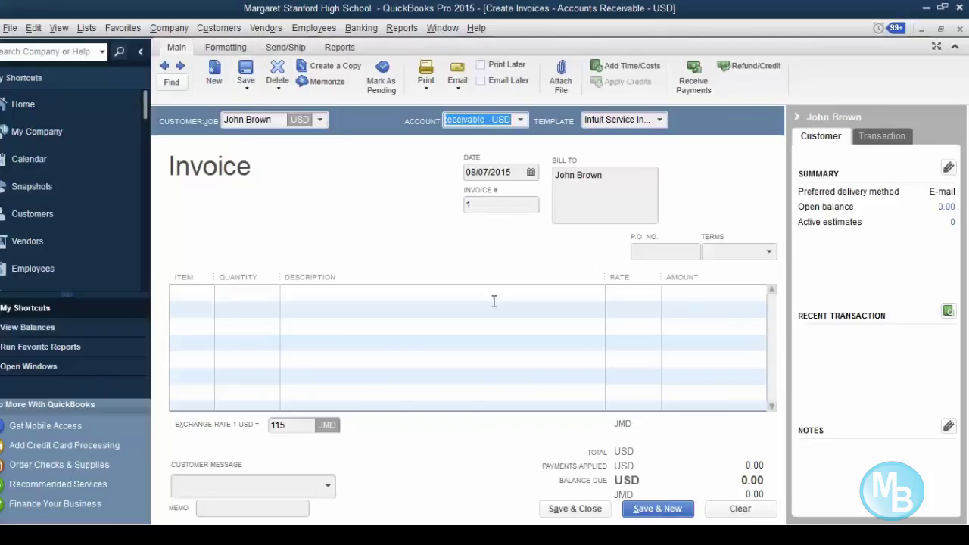
# - Select the first Item cell and narrow the Quantity column slightly
pyautogui.click(293, 368)
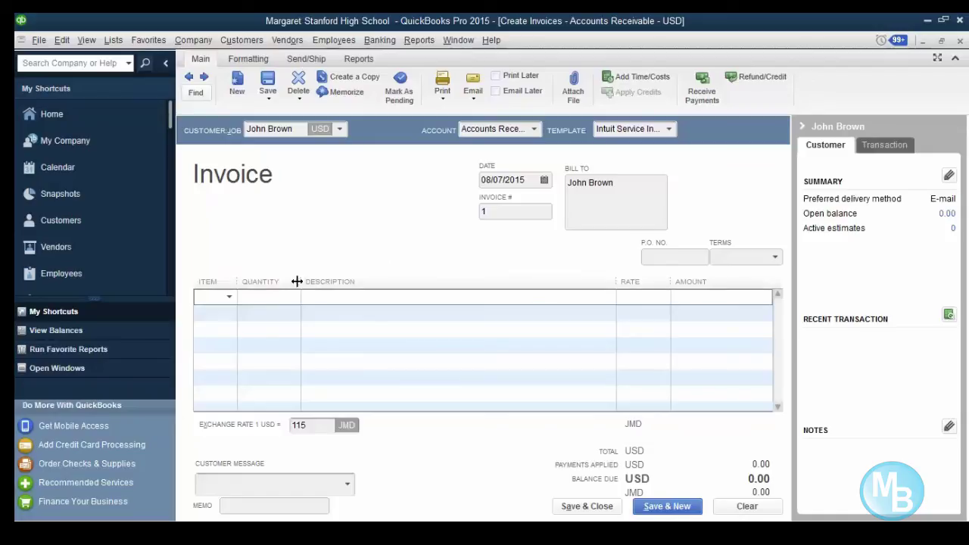
pyautogui.moveTo(296, 281); pyautogui.dragTo(286, 281)
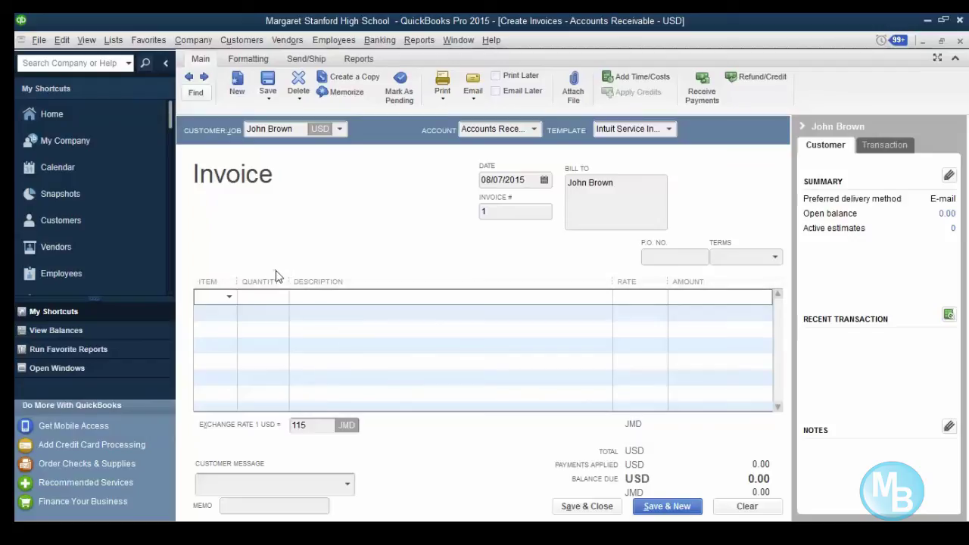
# - Widen the Quantity and Item columns and begin typing 'A' in the first Item cell
pyautogui.moveTo(290, 282); pyautogui.dragTo(356, 282)
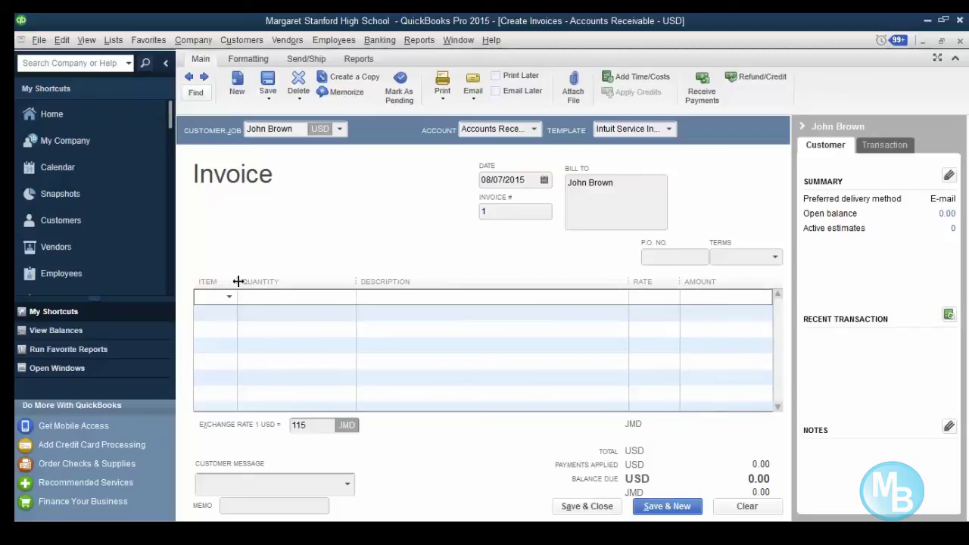
pyautogui.moveTo(238, 282); pyautogui.dragTo(309, 281)
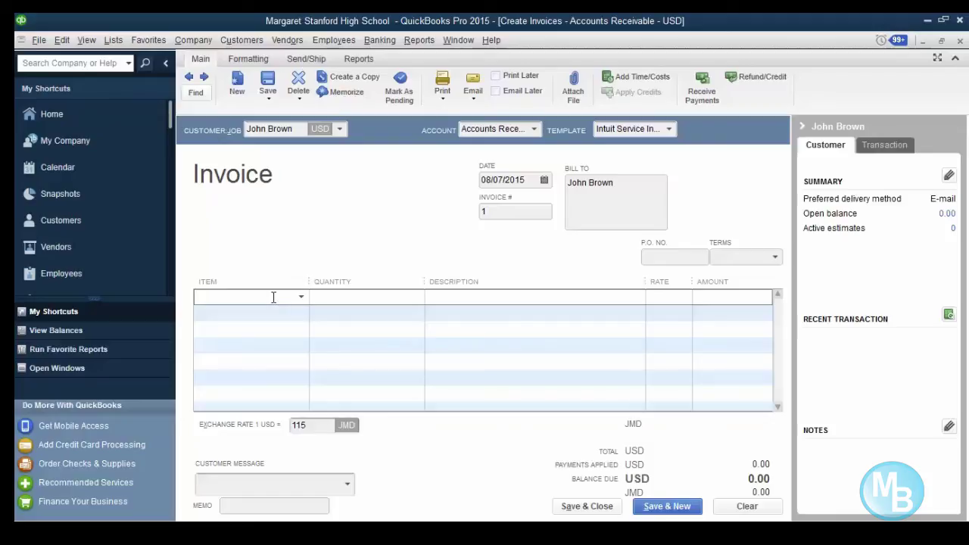
pyautogui.write('Auxilary Fees')
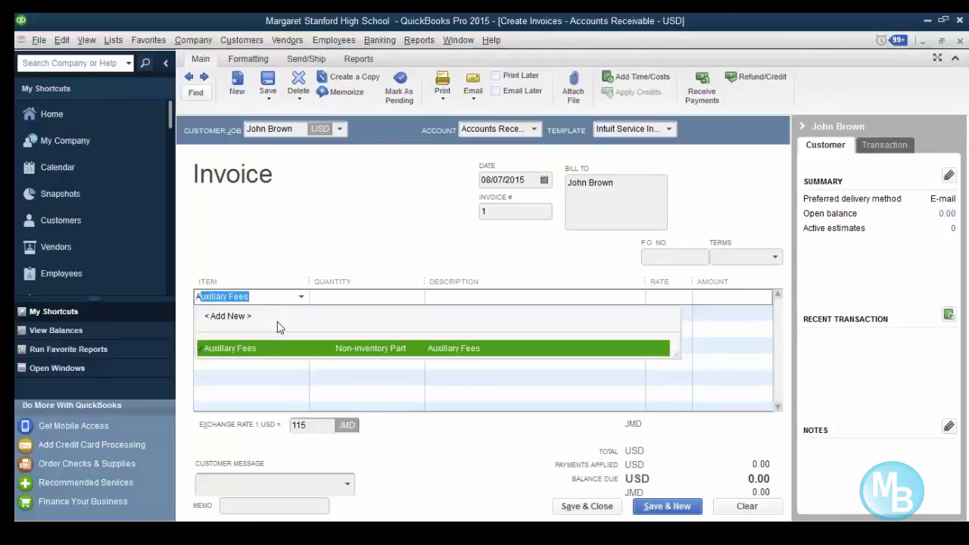
# - Choose Auxillary Fees (65.22) for the first line and move to the second line
pyautogui.click(317, 349)
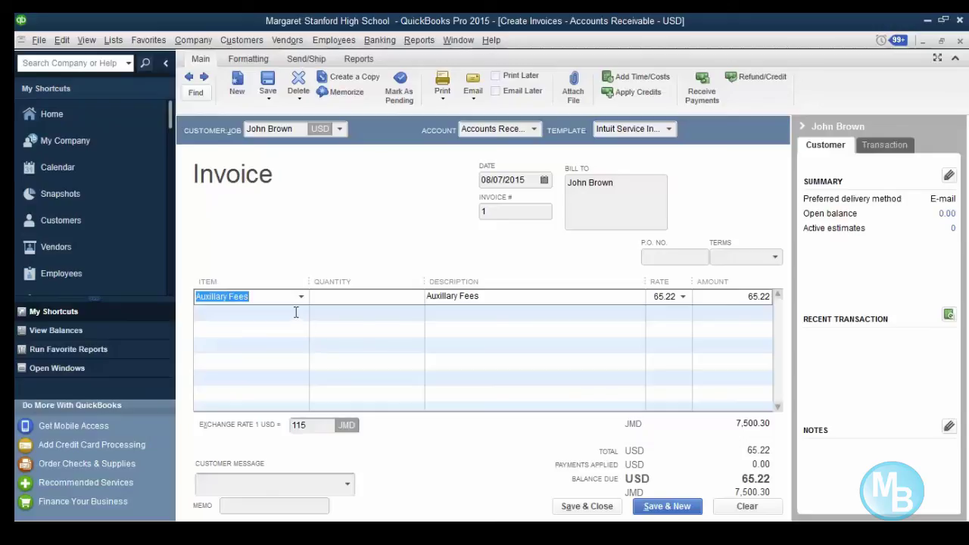
pyautogui.click(296, 312)
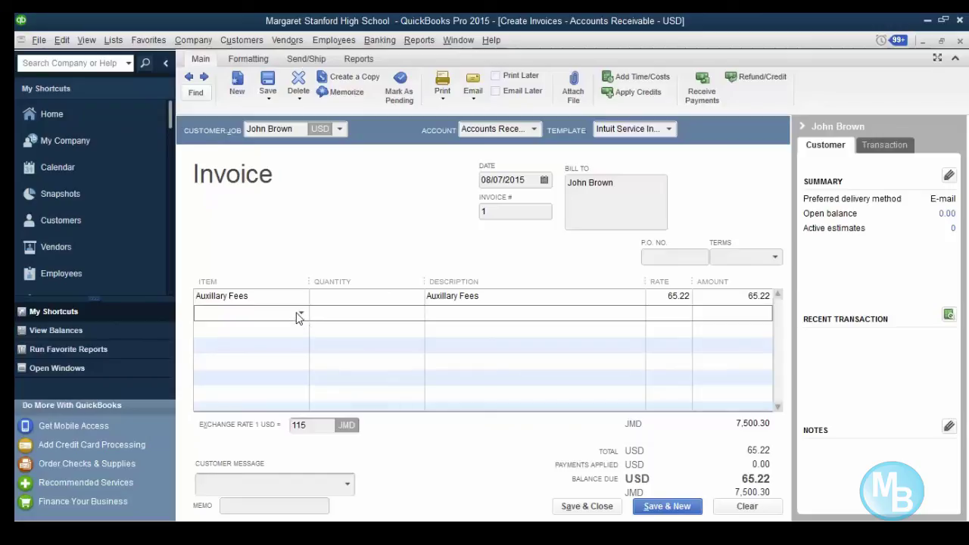
# - Enter CSEC as the second line's item and create it as a new Service item
pyautogui.write('SEC')
pyautogui.press('Tab')
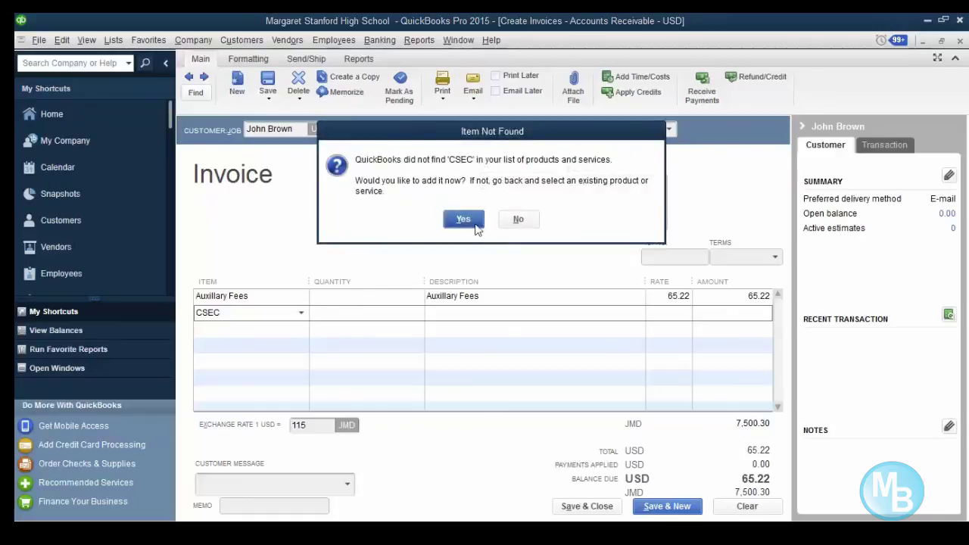
pyautogui.click(463, 219)
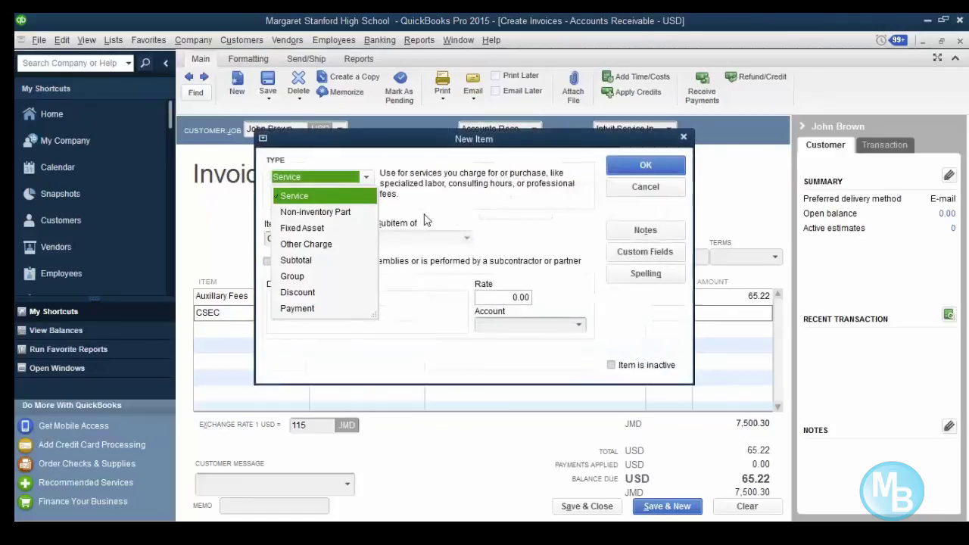
pyautogui.click(324, 197)
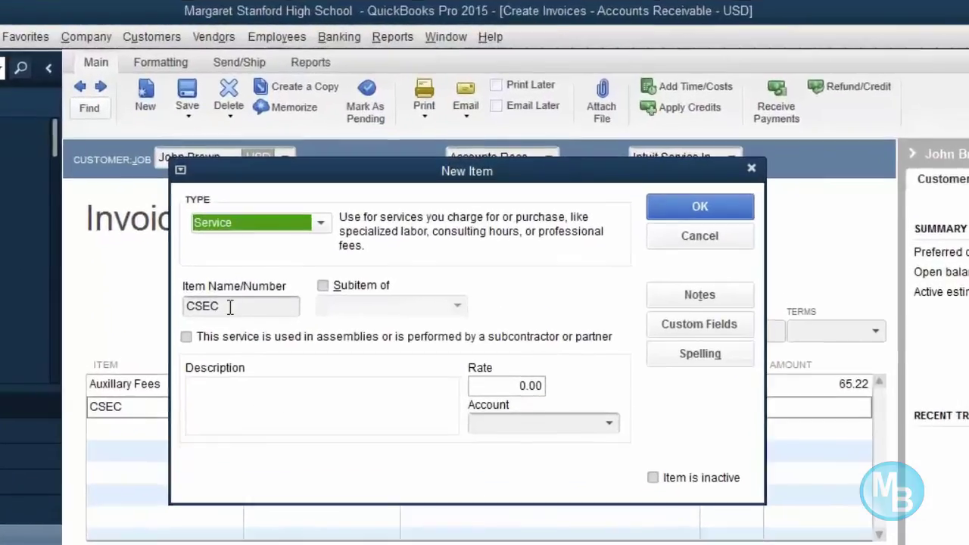
# - Name the item 'CSEC Fees', describe it 'CSEC Fees', post it to INCOME:Other Income, and save
pyautogui.click(230, 306)
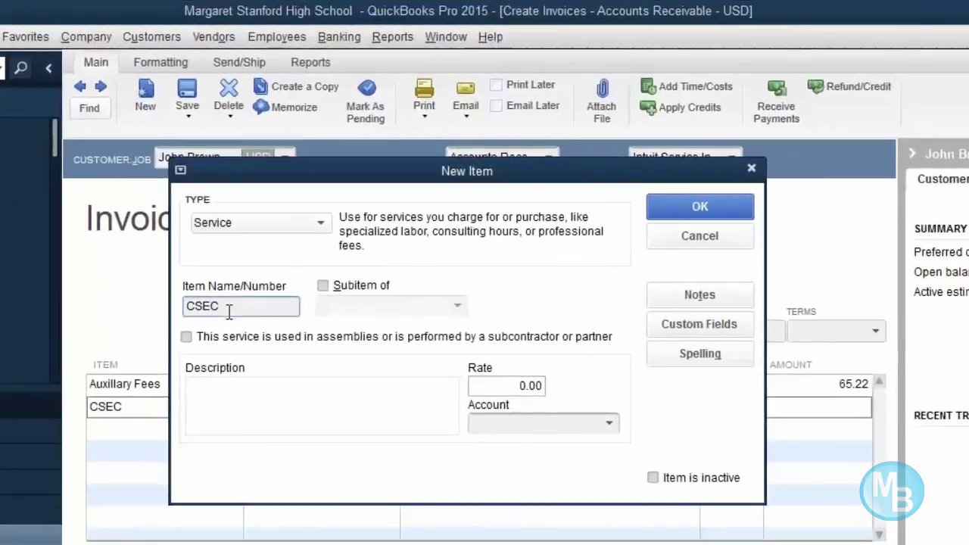
pyautogui.write('Fees')
pyautogui.click(206, 394)
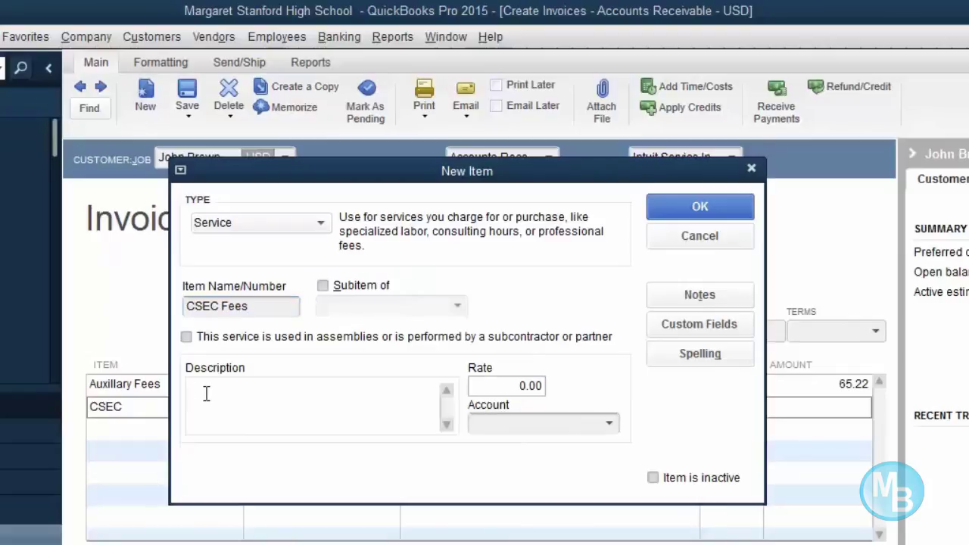
pyautogui.write('CSEC Fees')
pyautogui.click(561, 420)
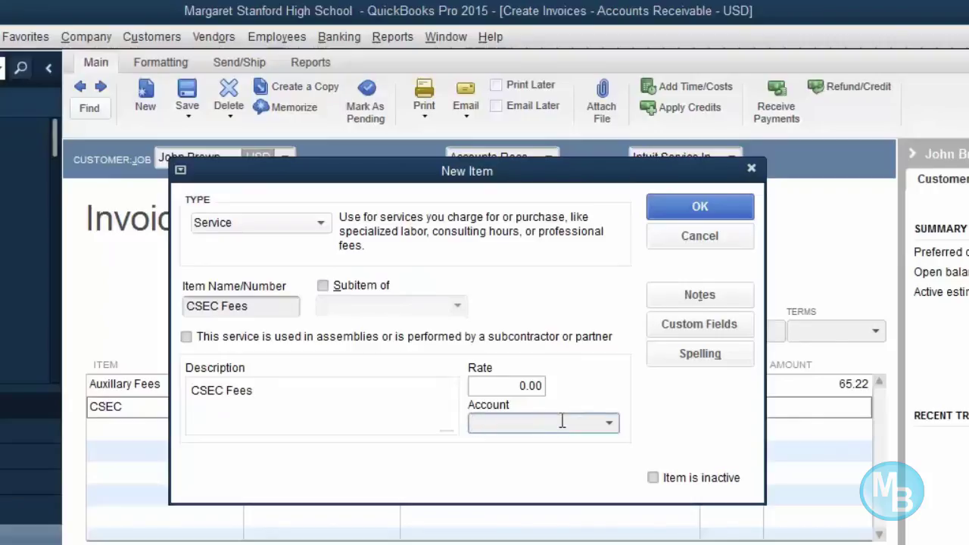
pyautogui.click(512, 386)
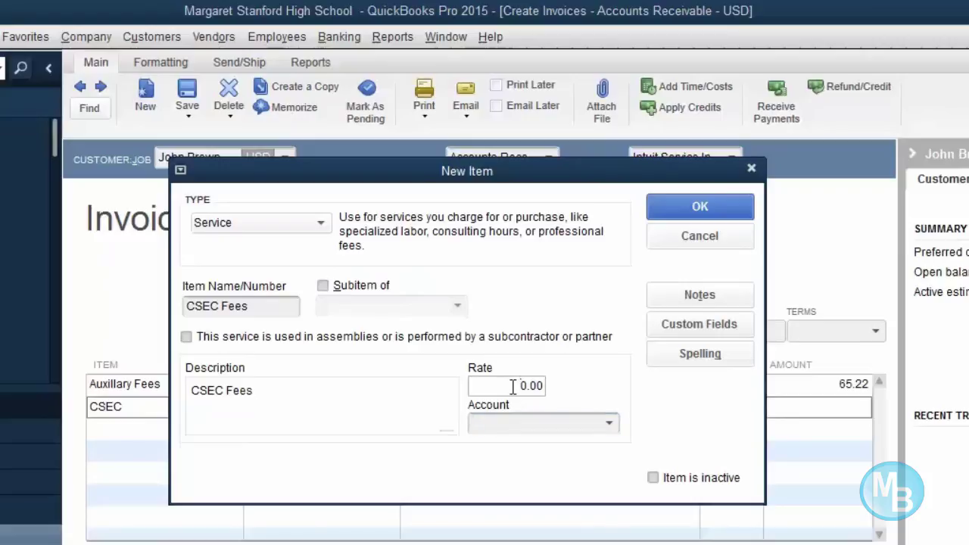
pyautogui.click(611, 425)
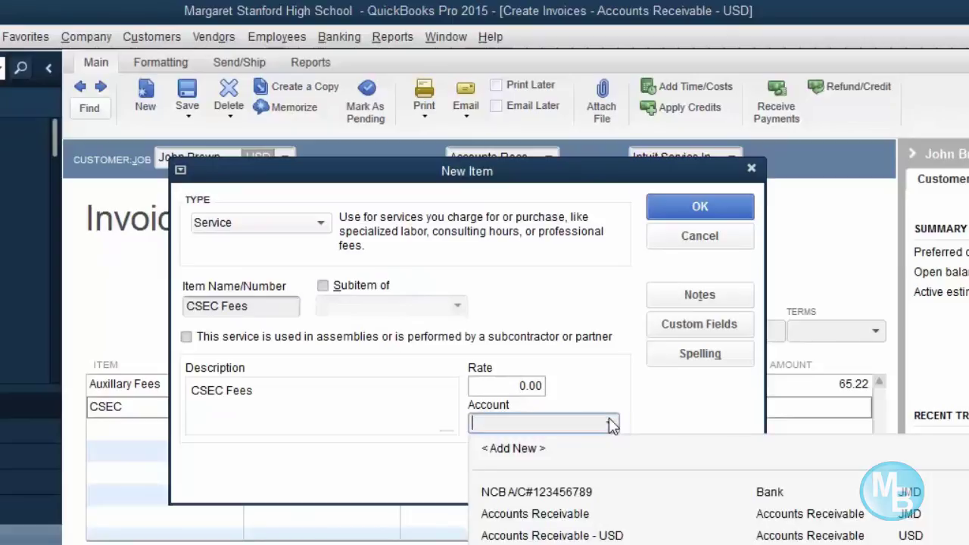
pyautogui.click(598, 542)
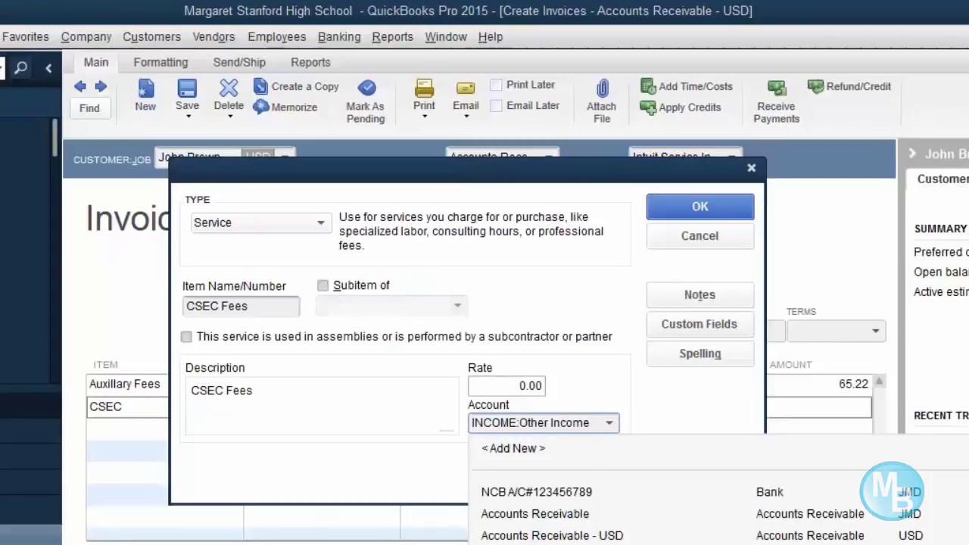
pyautogui.click(718, 210)
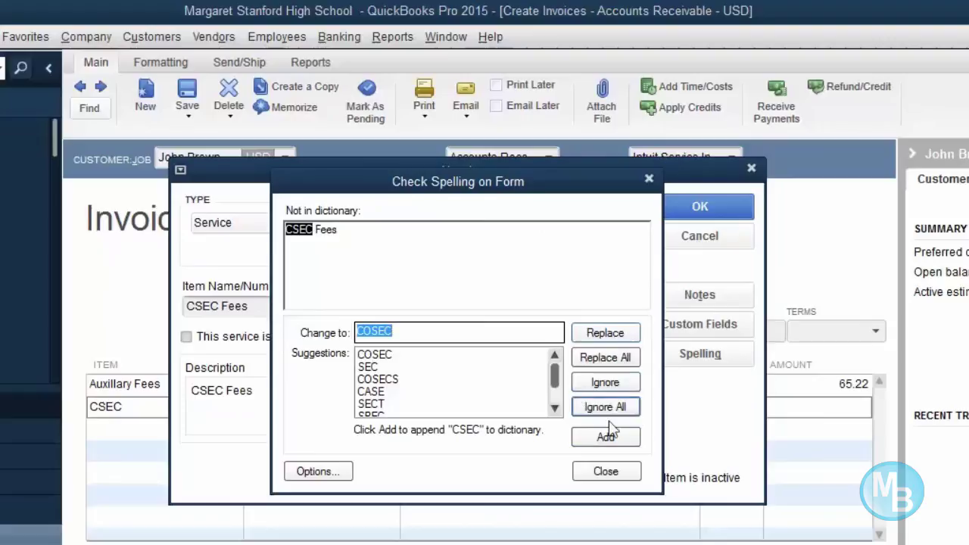
pyautogui.click(606, 470)
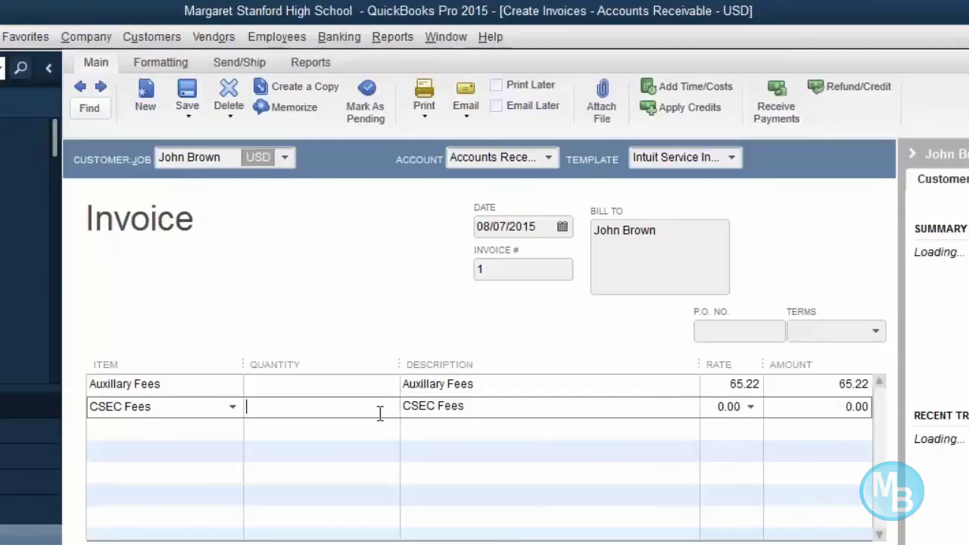
# - Bill 8 CSEC Fees at 3,500.00 each (28,000.00), making the invoice total USD 28,065.22
pyautogui.write('8')
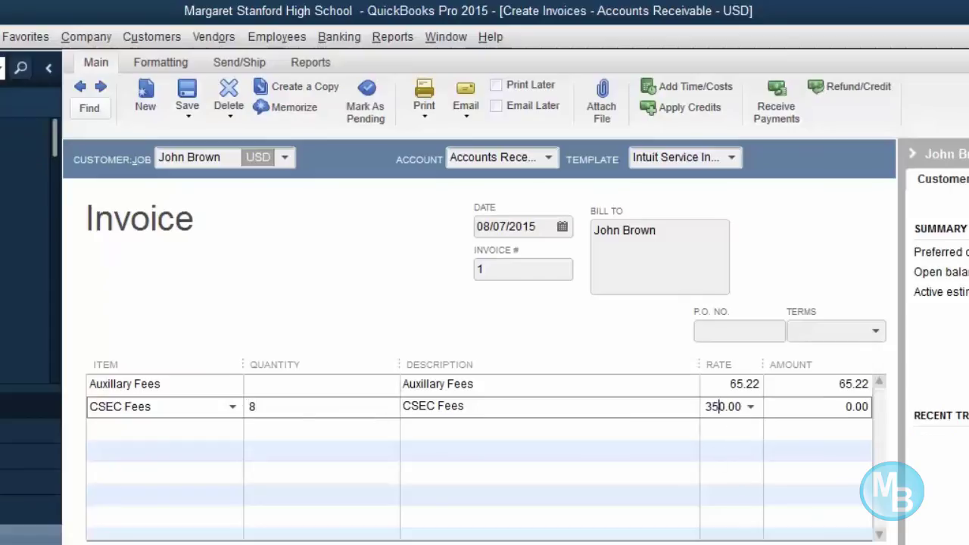
pyautogui.click(714, 407)
pyautogui.write('0')
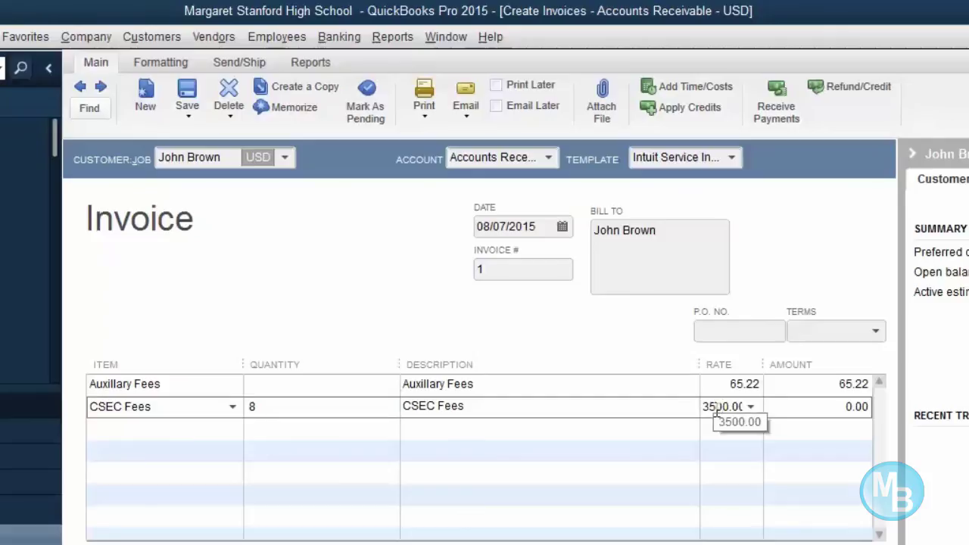
pyautogui.click(564, 426)
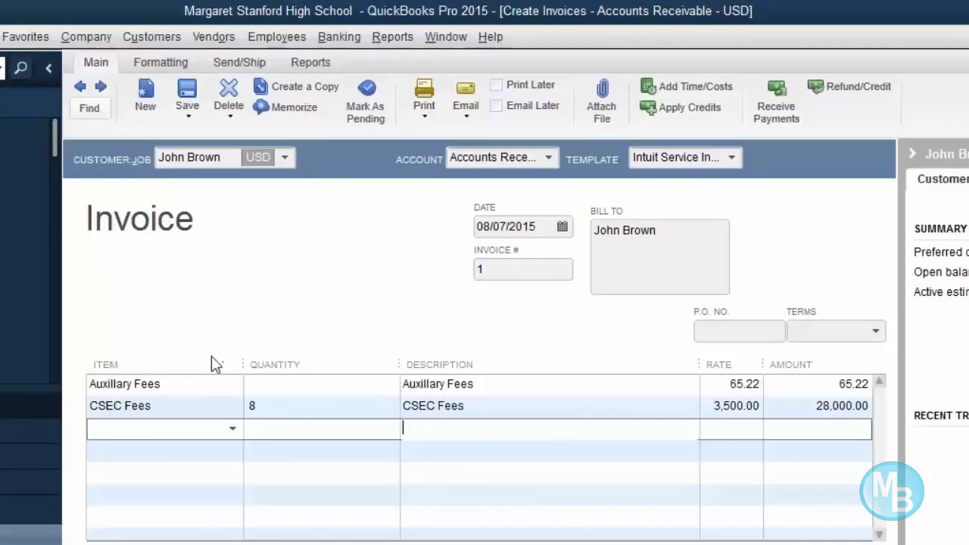
pyautogui.click(277, 392)
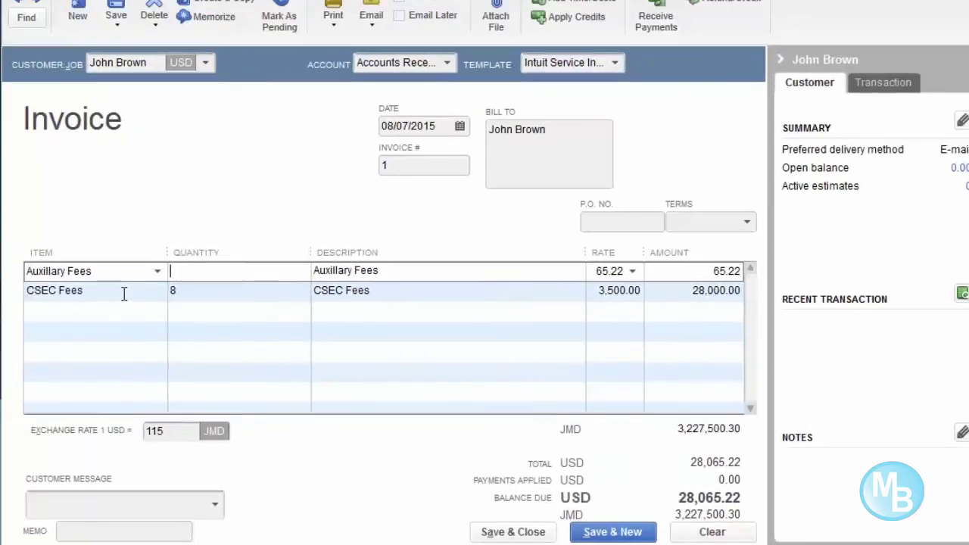
# - Delete the CSEC Fees line, leaving the invoice at USD 65.22, and open the Item List
pyautogui.rightClick(124, 297)
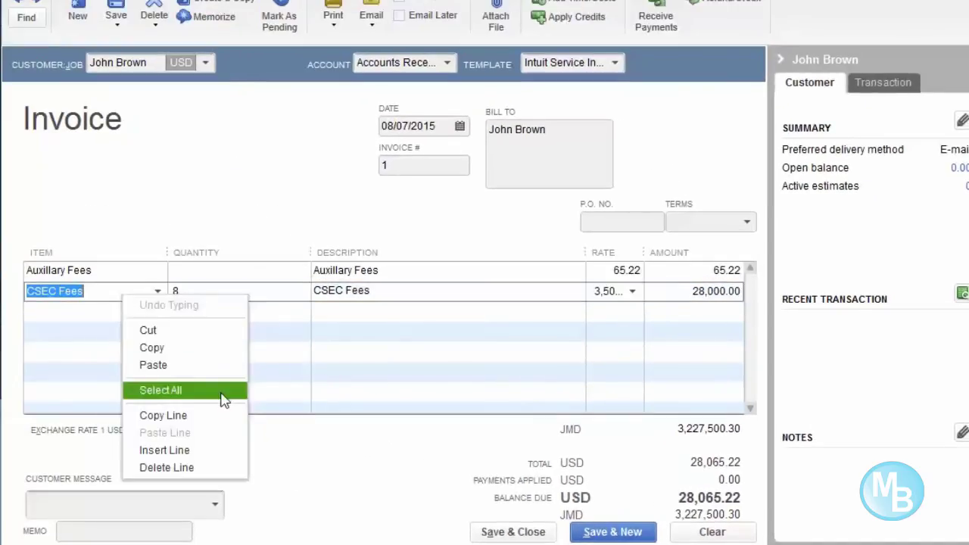
pyautogui.click(217, 470)
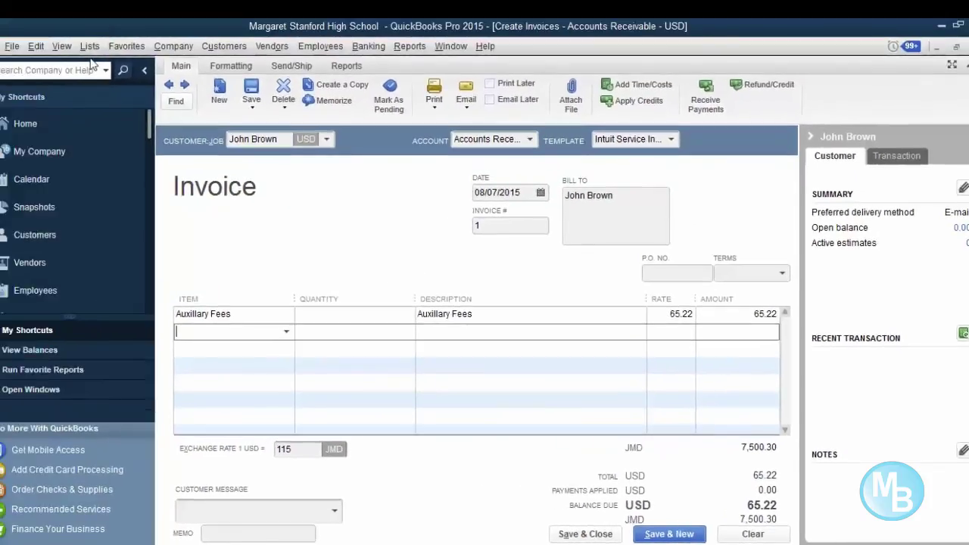
pyautogui.click(90, 46)
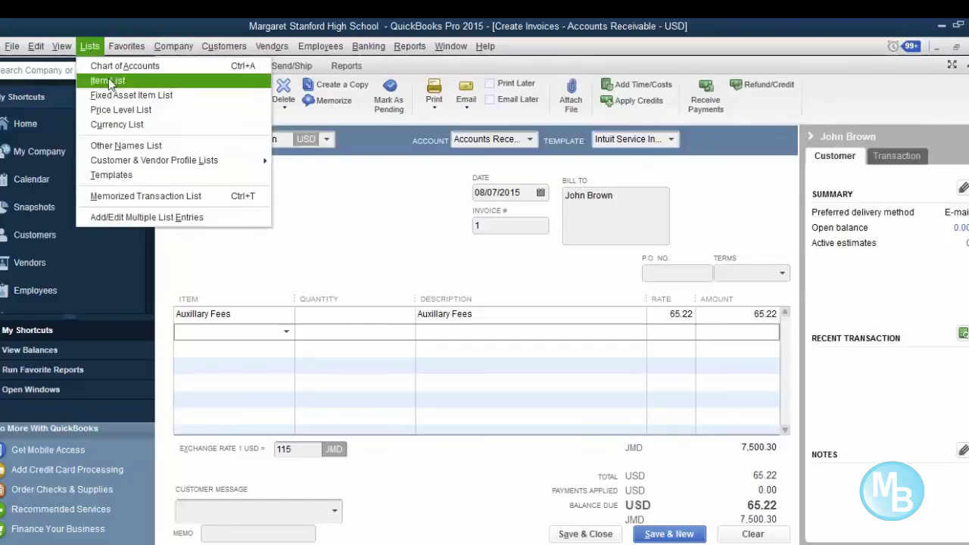
pyautogui.click(109, 79)
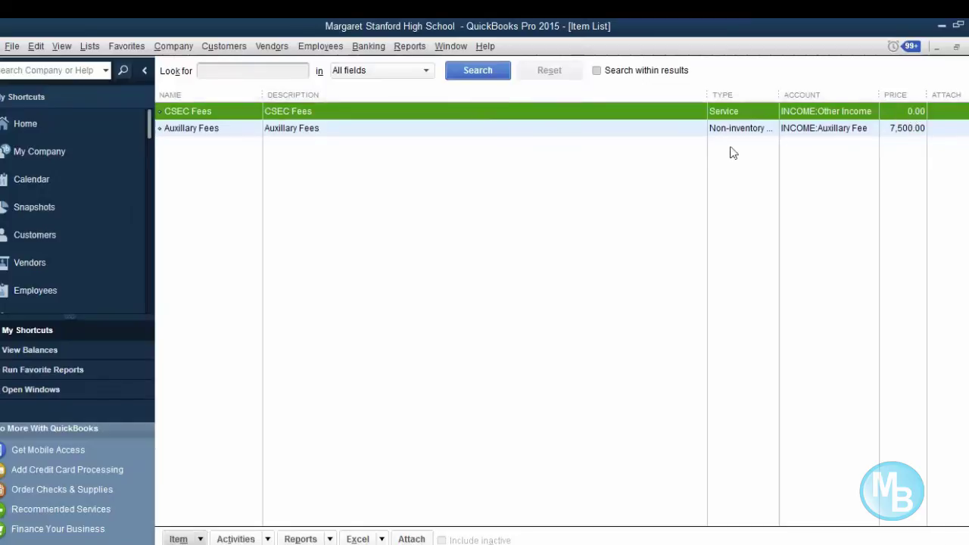
# - Edit the CSEC Fees service item to a 3,500.00 rate and save it past spell check
pyautogui.rightClick(477, 117)
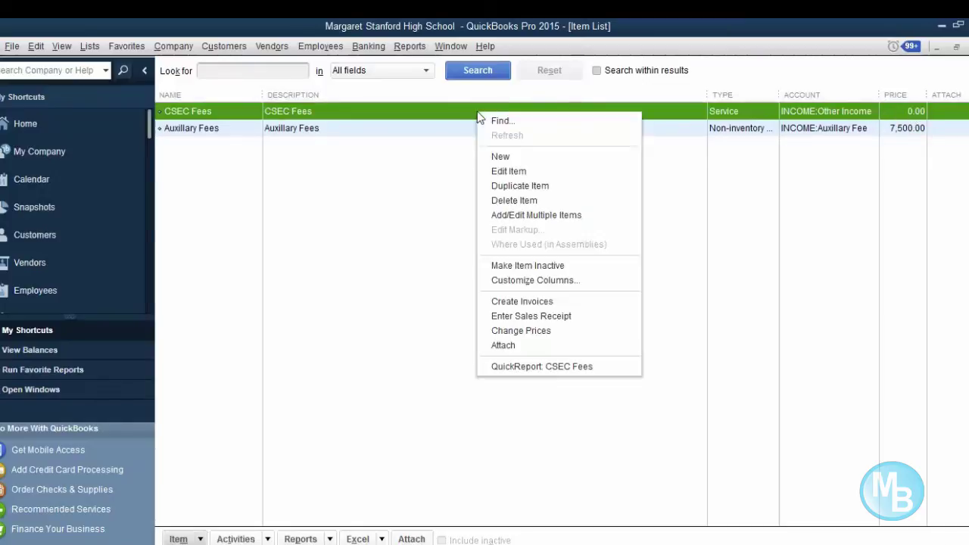
pyautogui.click(510, 177)
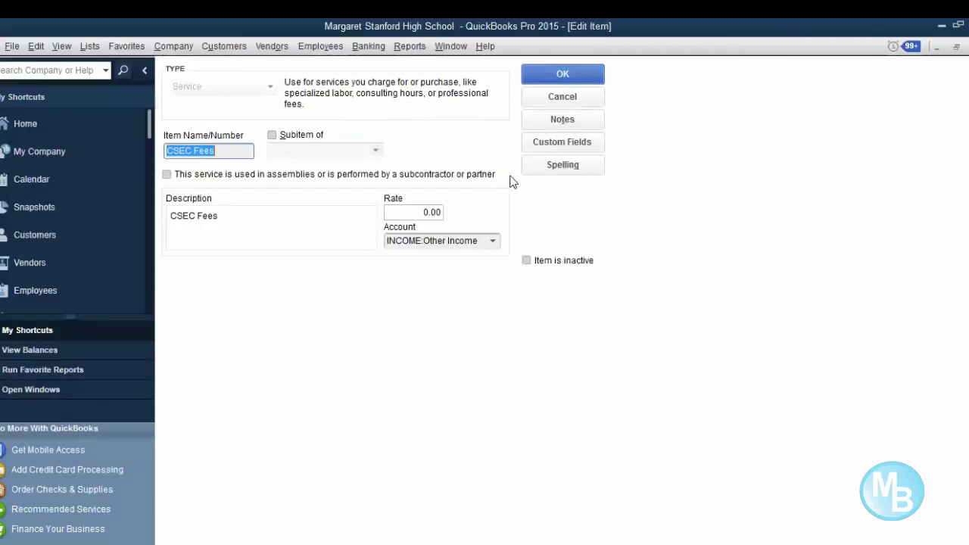
pyautogui.click(416, 211)
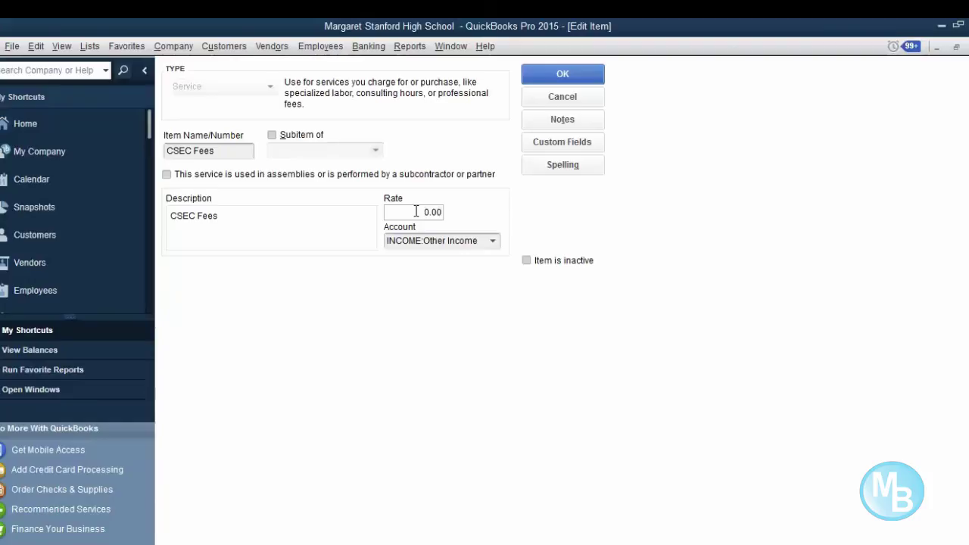
pyautogui.write('1')
pyautogui.press('BackSpace')
pyautogui.write('350')
pyautogui.click(280, 230)
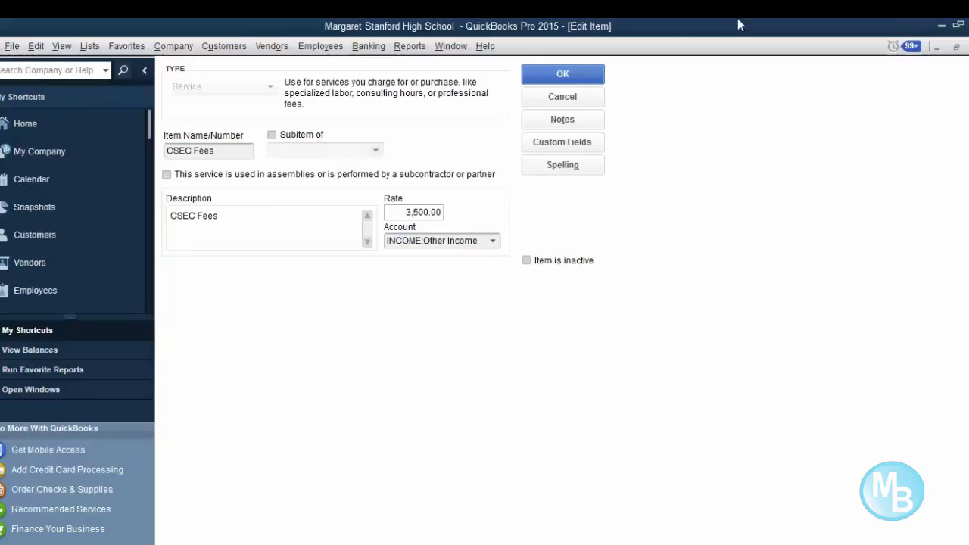
pyautogui.click(568, 78)
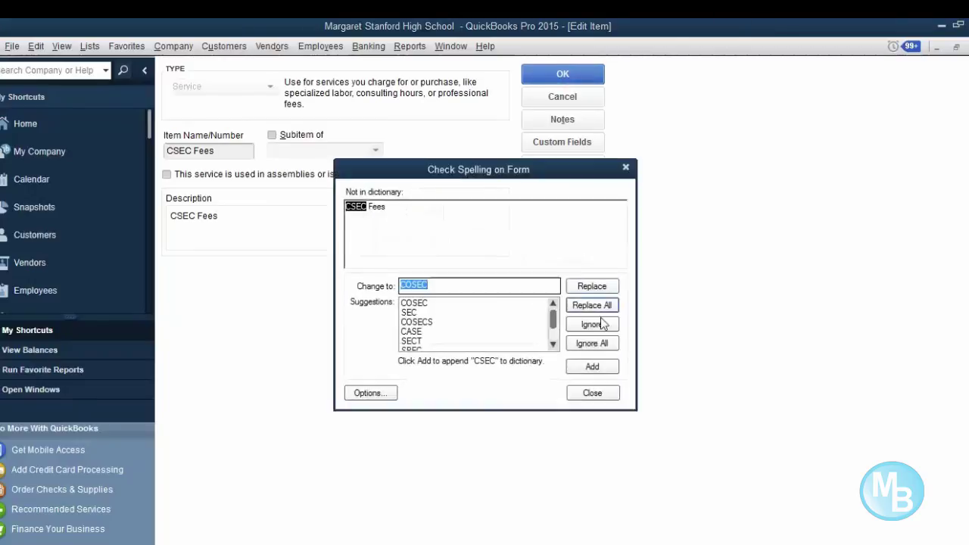
pyautogui.click(592, 393)
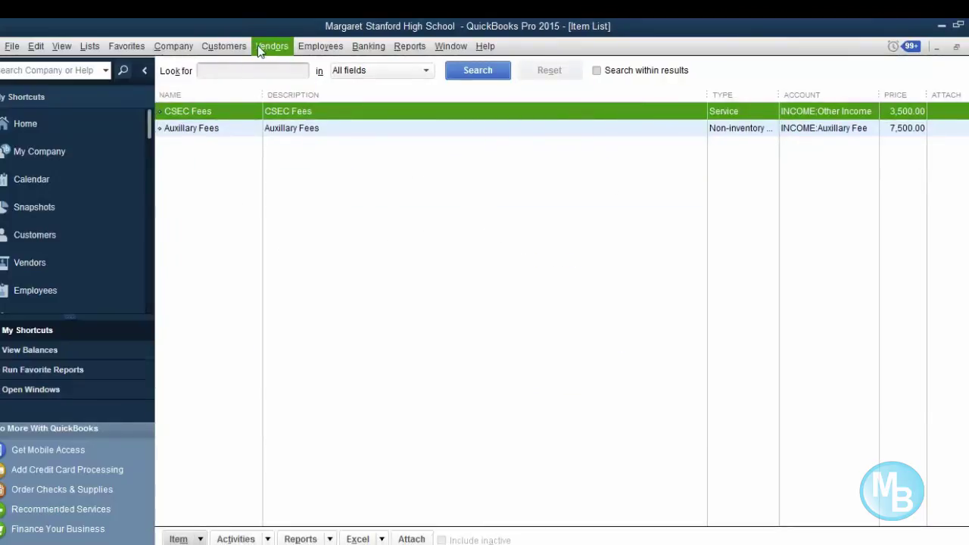
# - Return to the open Create Invoices window through the Window menu
pyautogui.click(217, 49)
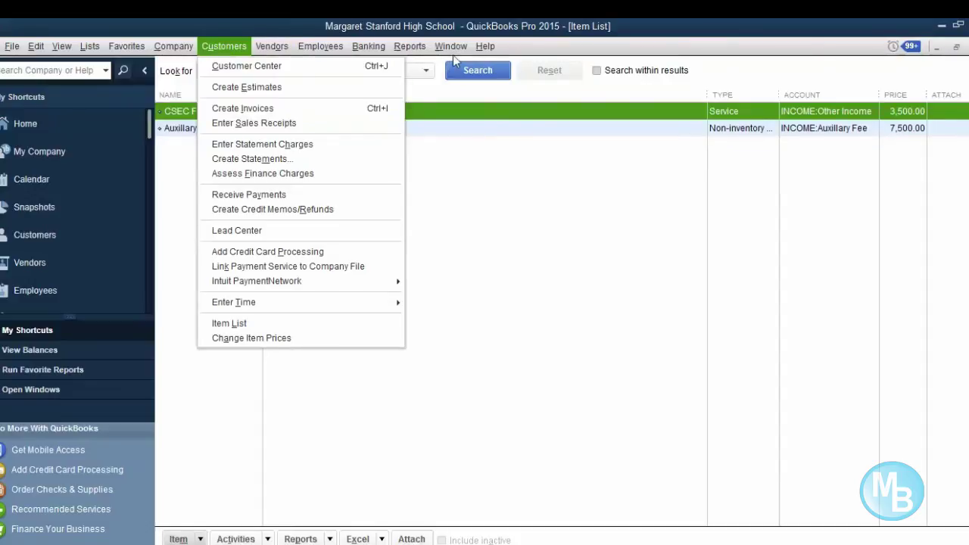
pyautogui.moveTo(457, 51)
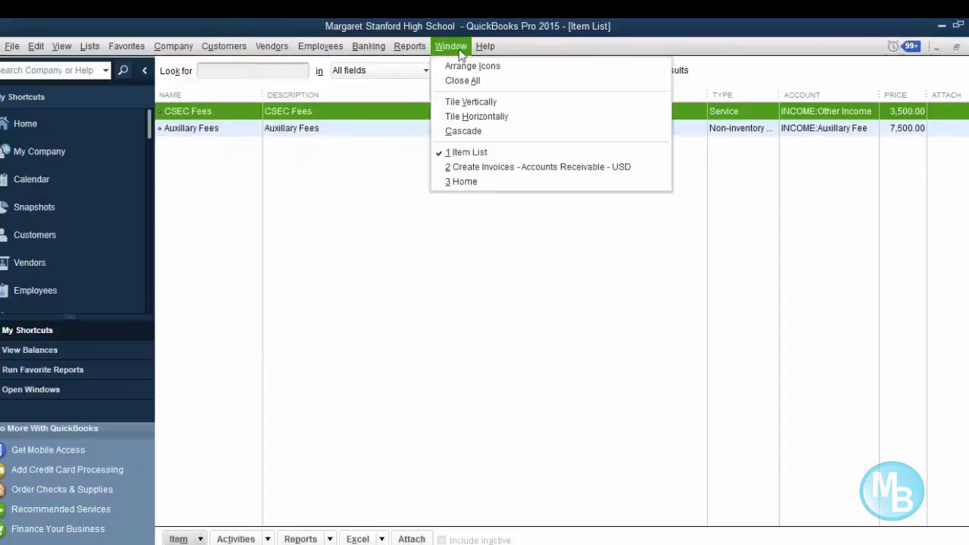
pyautogui.click(501, 167)
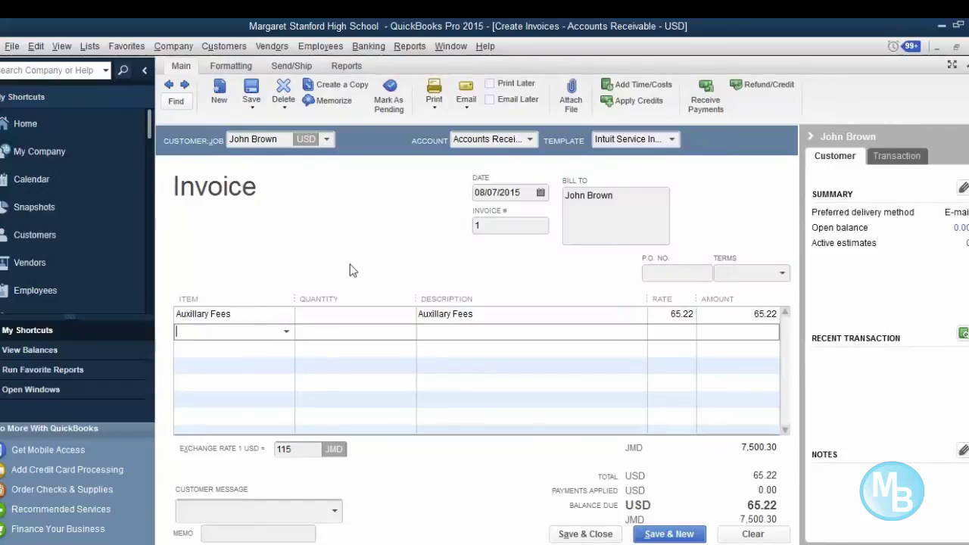
# - Add 8 CSEC Fees at 30.43 USD (243.44) on the second line, totalling USD 308.66
pyautogui.write('CSEC Fees')
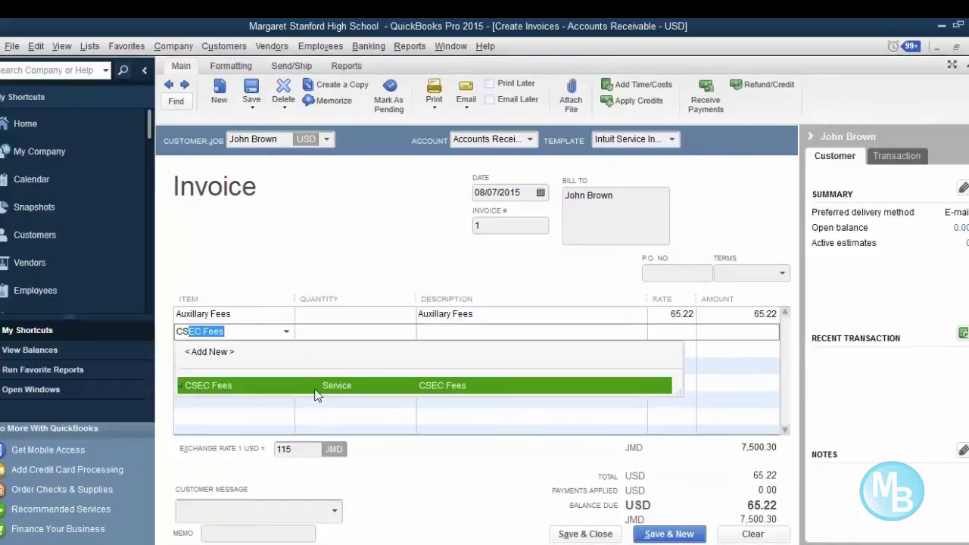
pyautogui.click(310, 389)
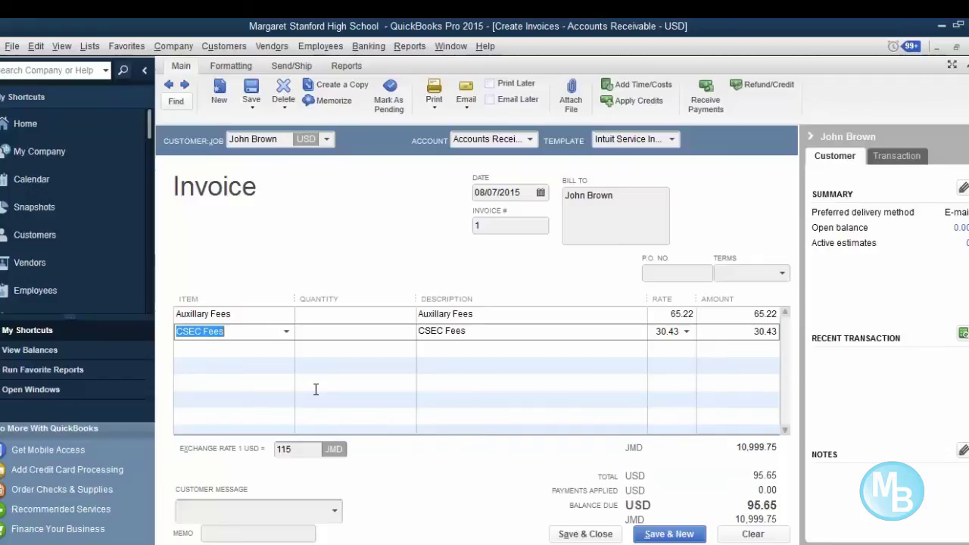
pyautogui.click(388, 331)
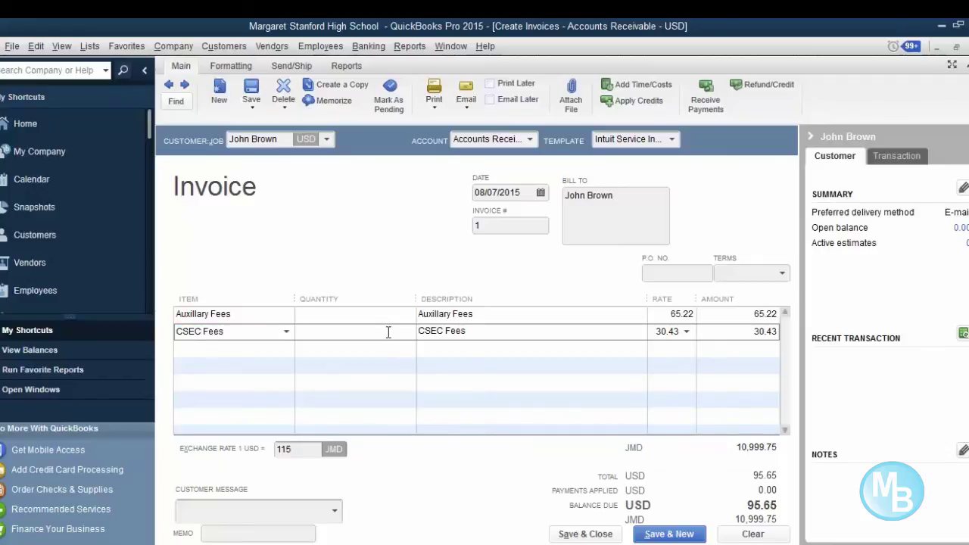
pyautogui.write('8')
pyautogui.press('Return')
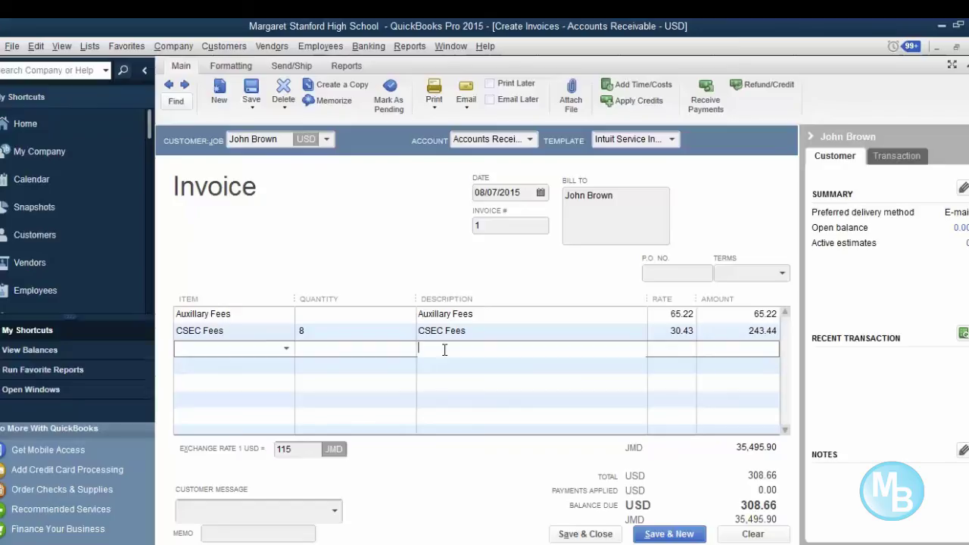
pyautogui.click(445, 350)
# - Bring up a one-page print preview of the USD 308.66 invoice instead of printing it
pyautogui.click(435, 104)
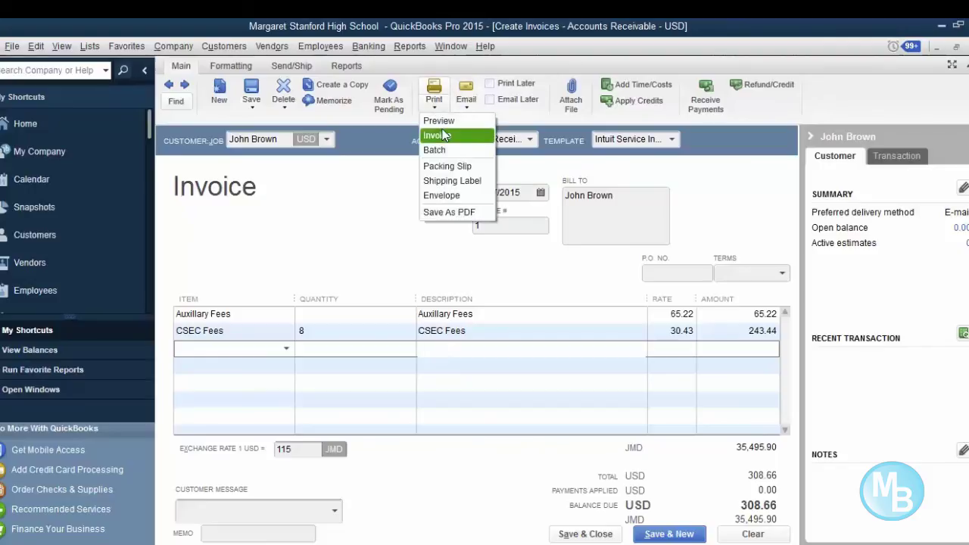
pyautogui.click(437, 135)
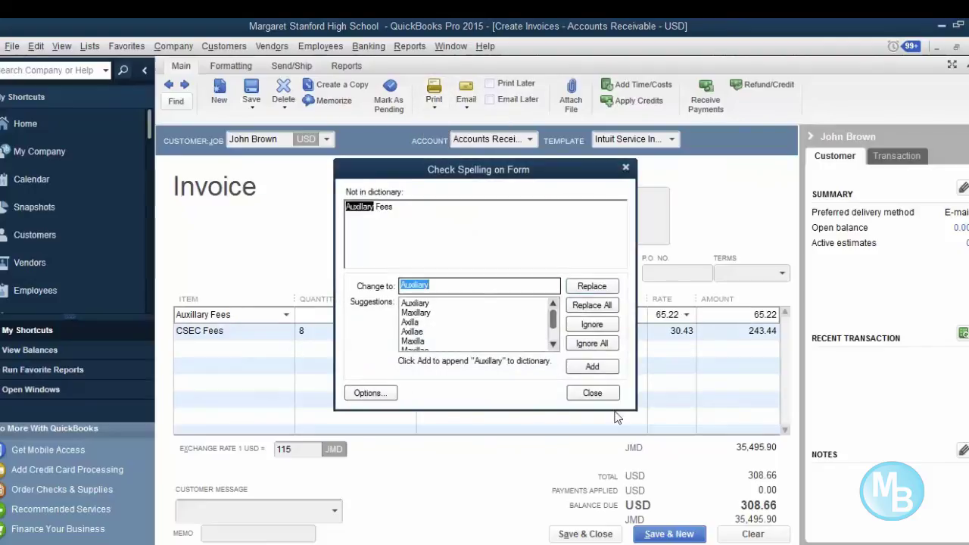
pyautogui.click(592, 392)
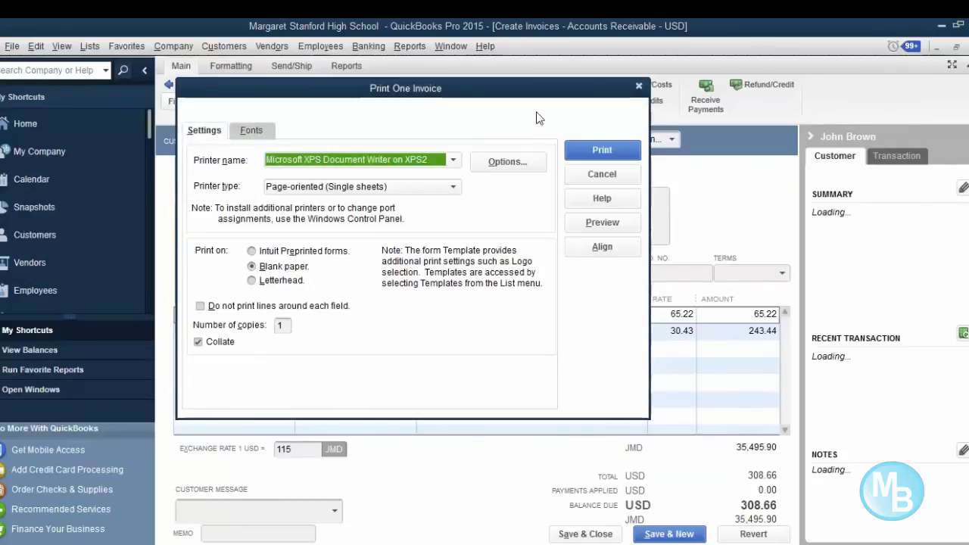
pyautogui.click(602, 174)
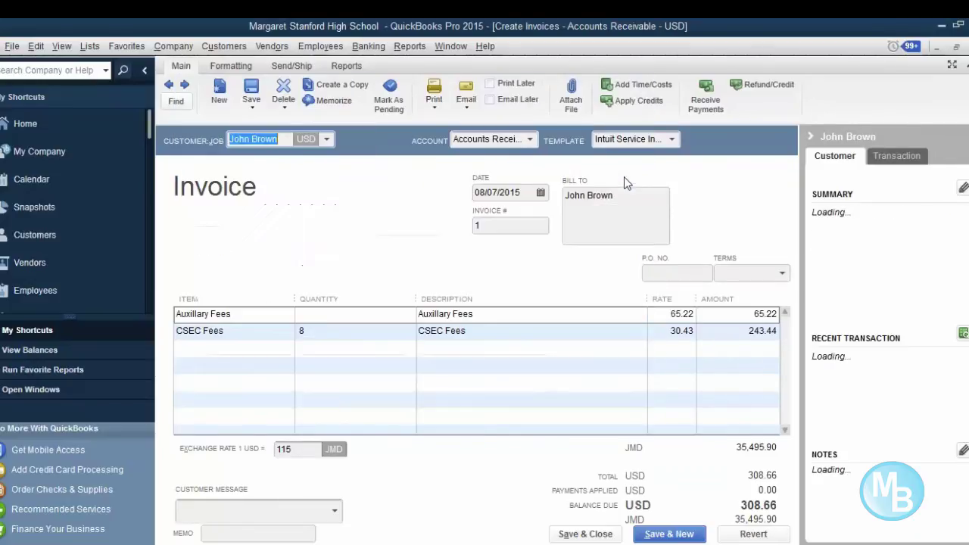
pyautogui.click(443, 111)
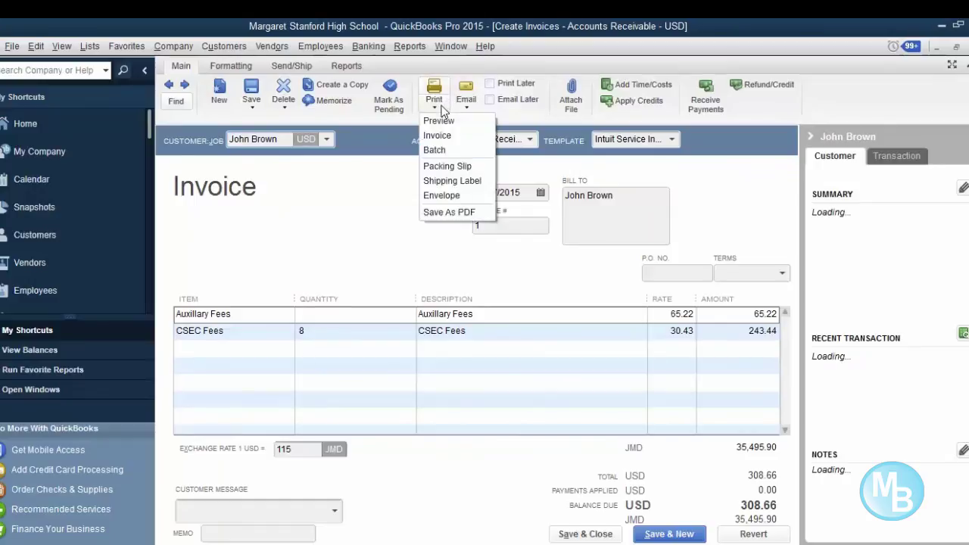
pyautogui.click(443, 119)
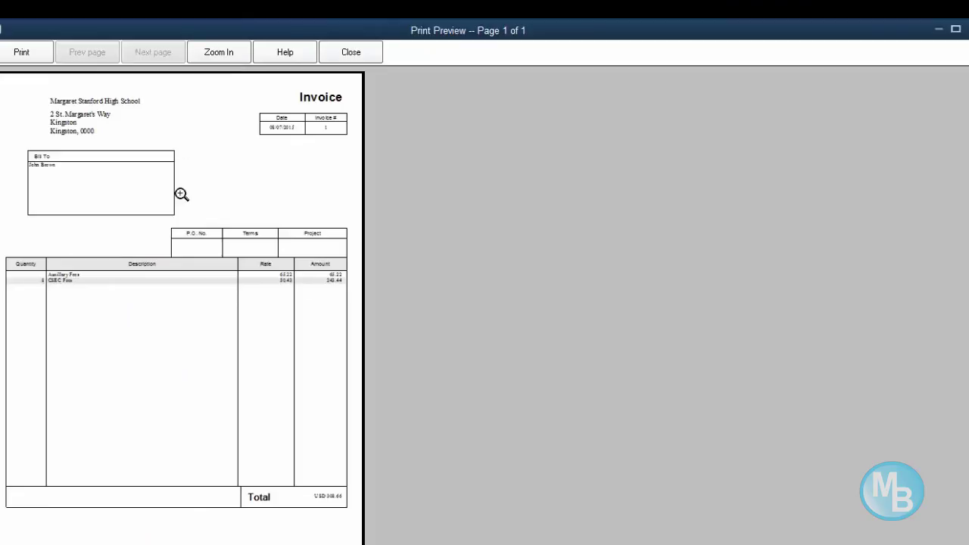
# - Zoom around the preview to check both fee lines and the USD 308.66 total, then close it
pyautogui.click(172, 340)
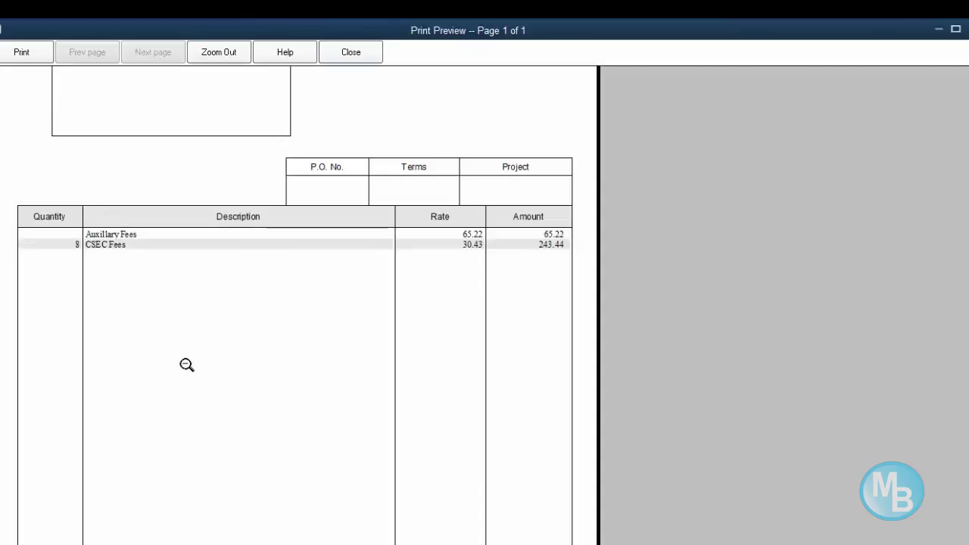
pyautogui.click(223, 438)
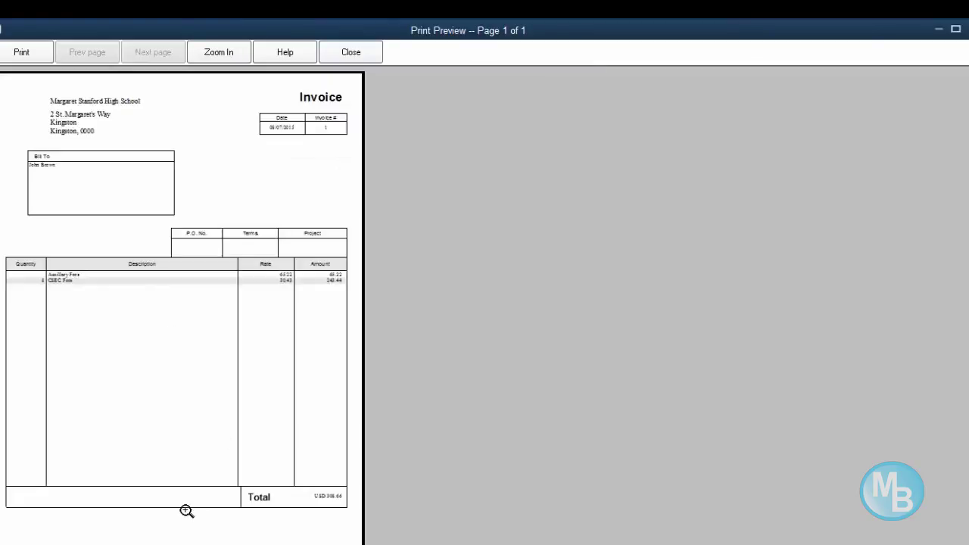
pyautogui.click(181, 534)
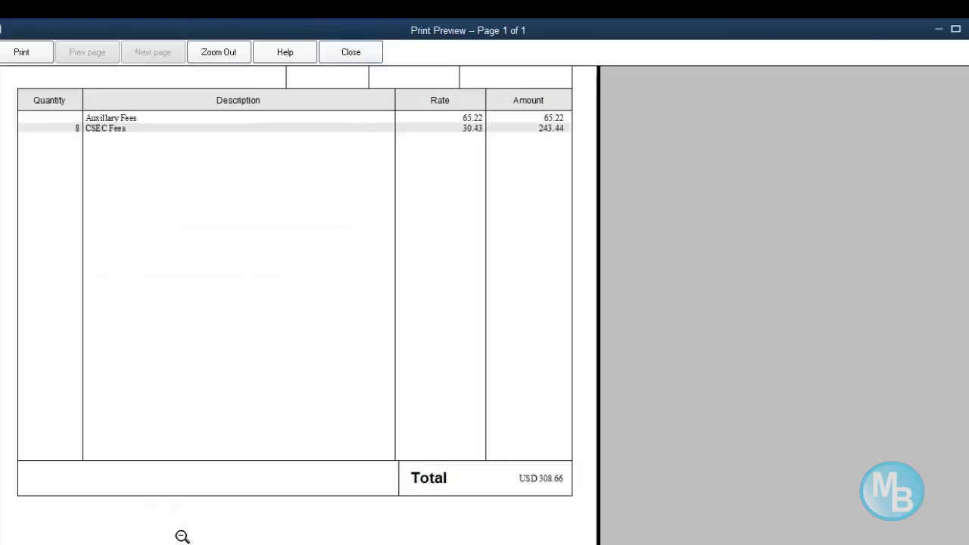
pyautogui.click(130, 193)
pyautogui.click(42, 128)
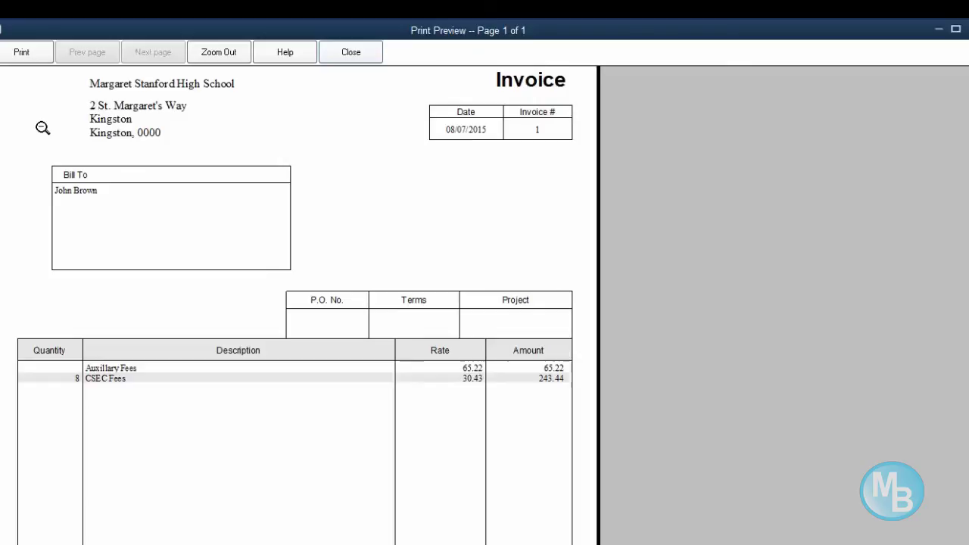
pyautogui.click(350, 52)
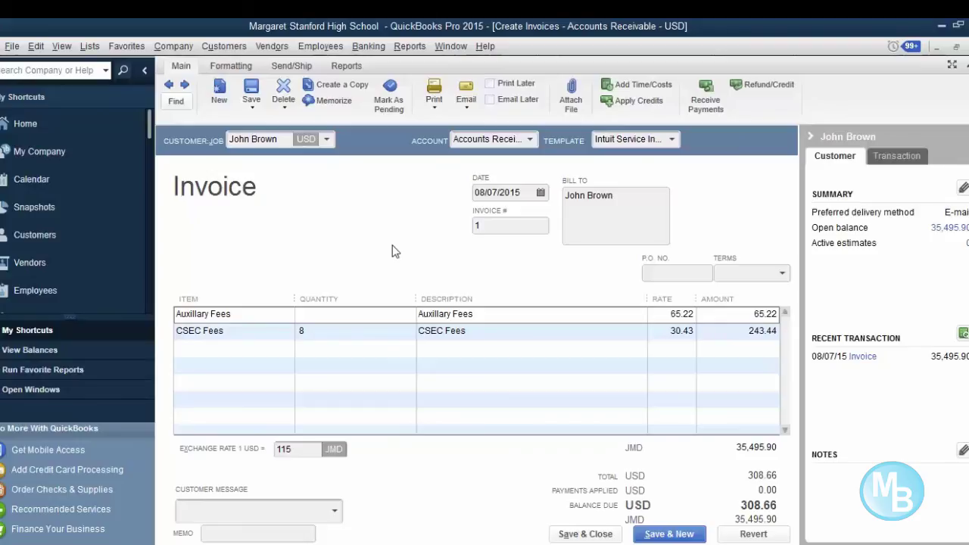
# - From the Home page, open the Chart of Accounts and the Accounts Receivable - USD register
pyautogui.click(43, 126)
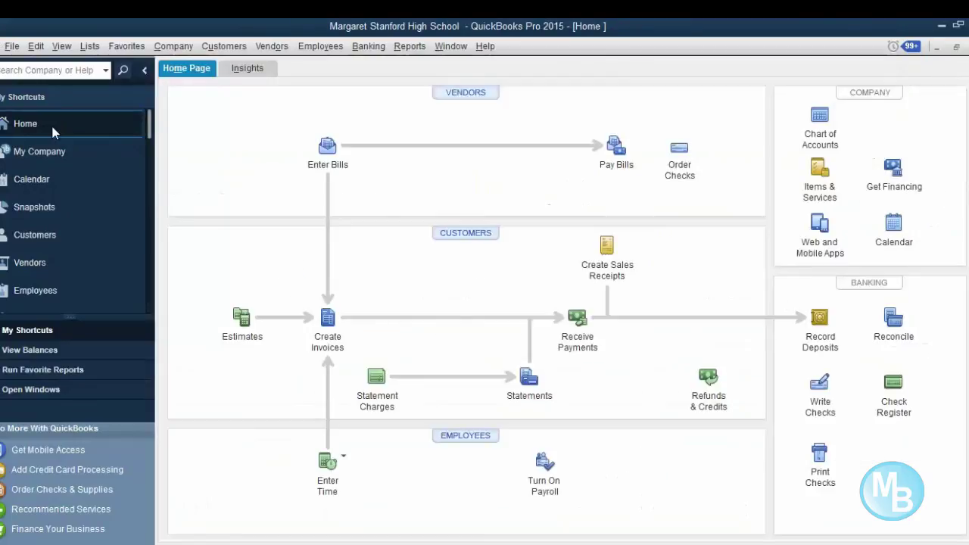
pyautogui.click(825, 122)
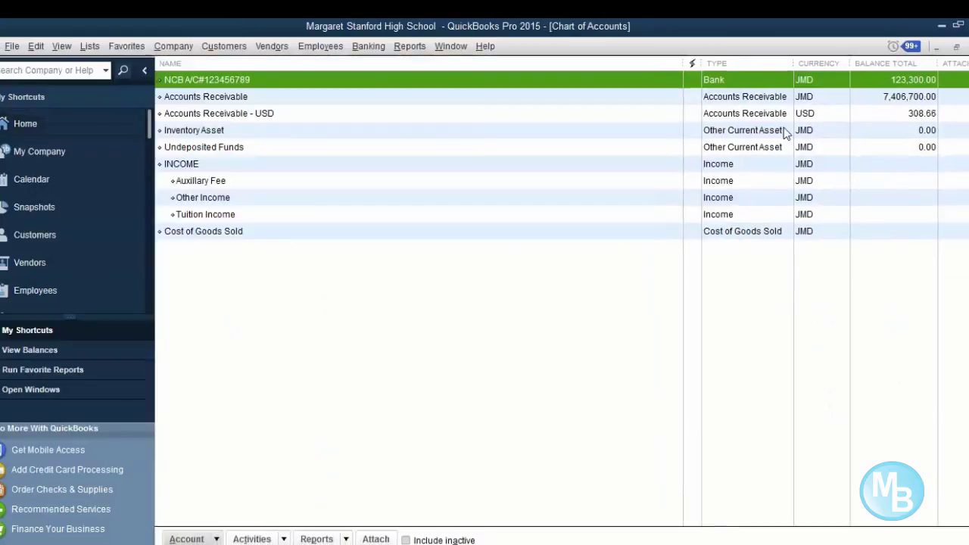
pyautogui.click(787, 130)
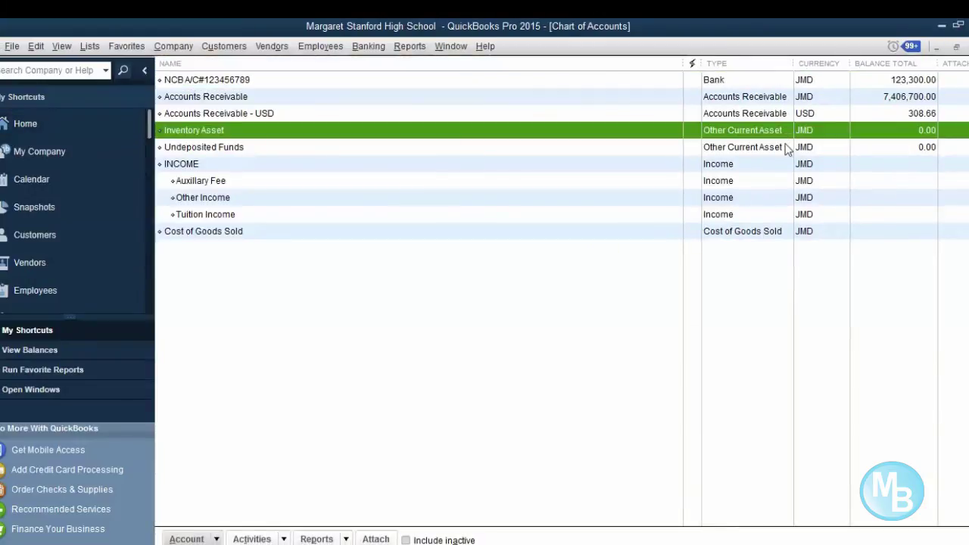
pyautogui.click(783, 148)
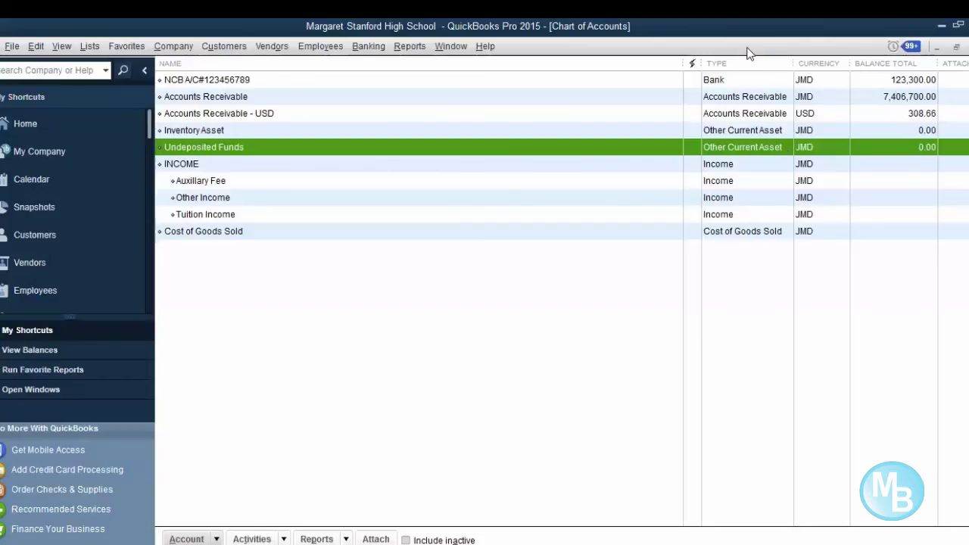
pyautogui.click(753, 197)
pyautogui.click(704, 132)
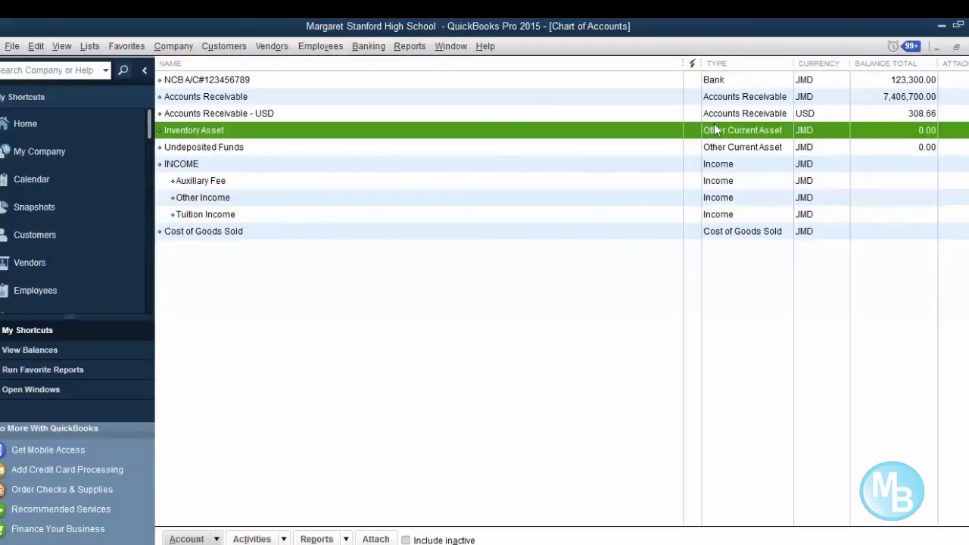
pyautogui.click(709, 115)
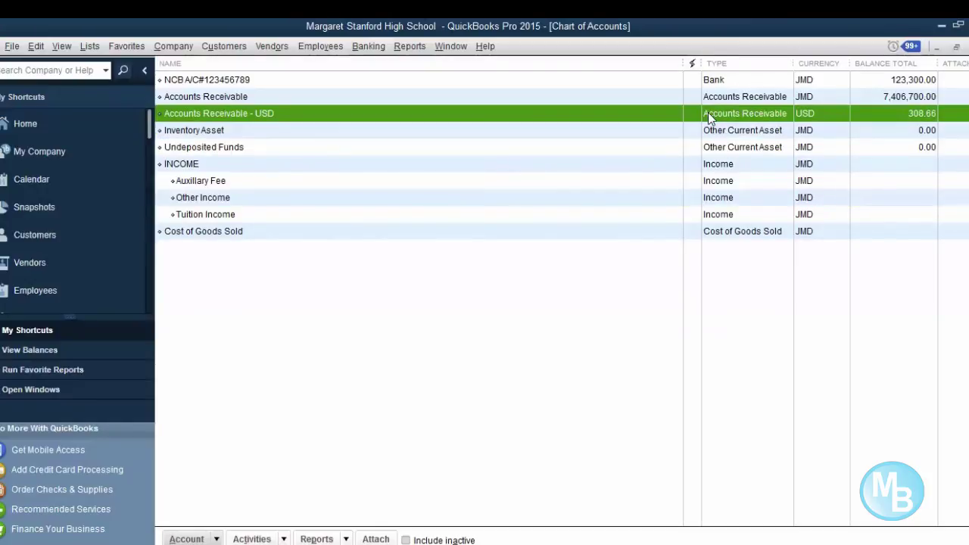
pyautogui.doubleClick(707, 114)
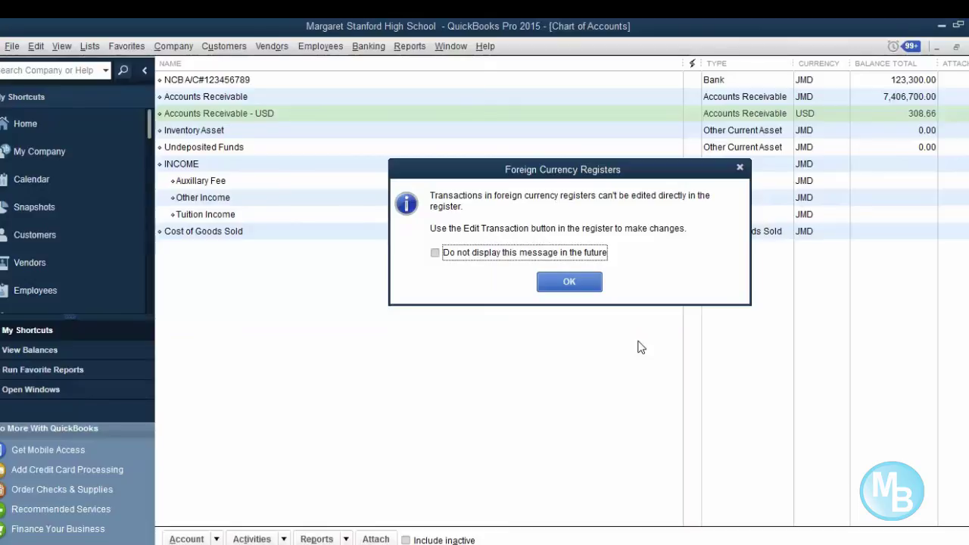
# - Acknowledge the foreign-currency register notice, review the 308.66 invoice entry, and close the register
pyautogui.click(580, 288)
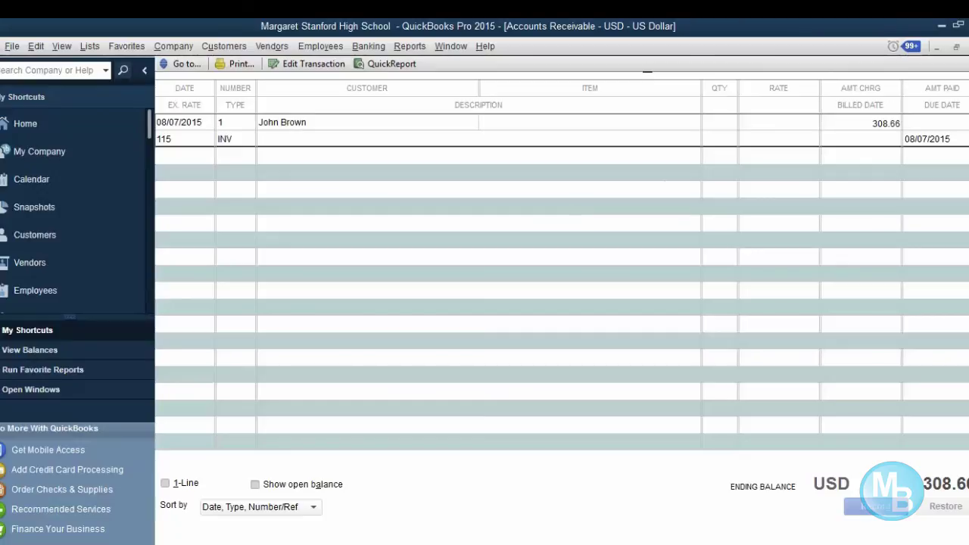
pyautogui.press('Escape')
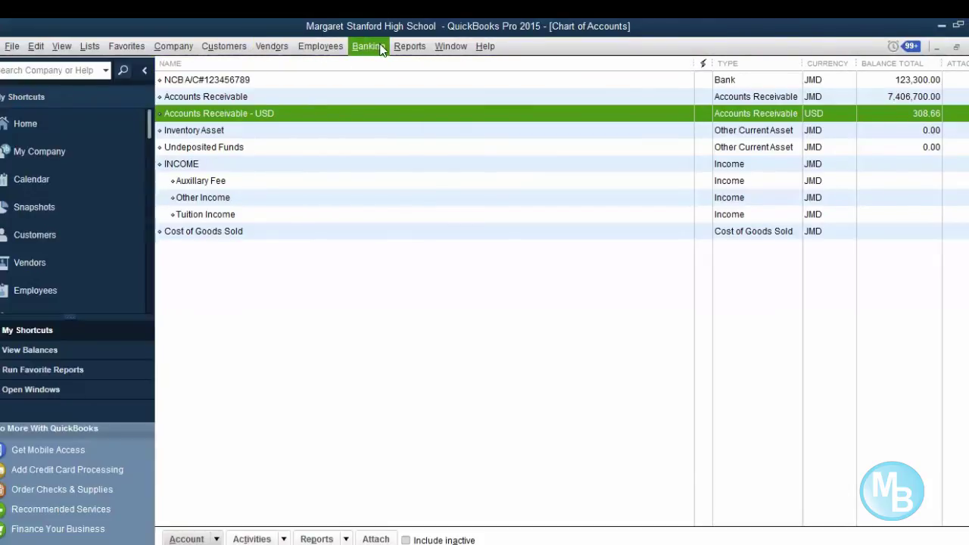
# - Run Reports > Company & Financial > Balance Sheet Standard as of July 8, 2015
pyautogui.click(410, 46)
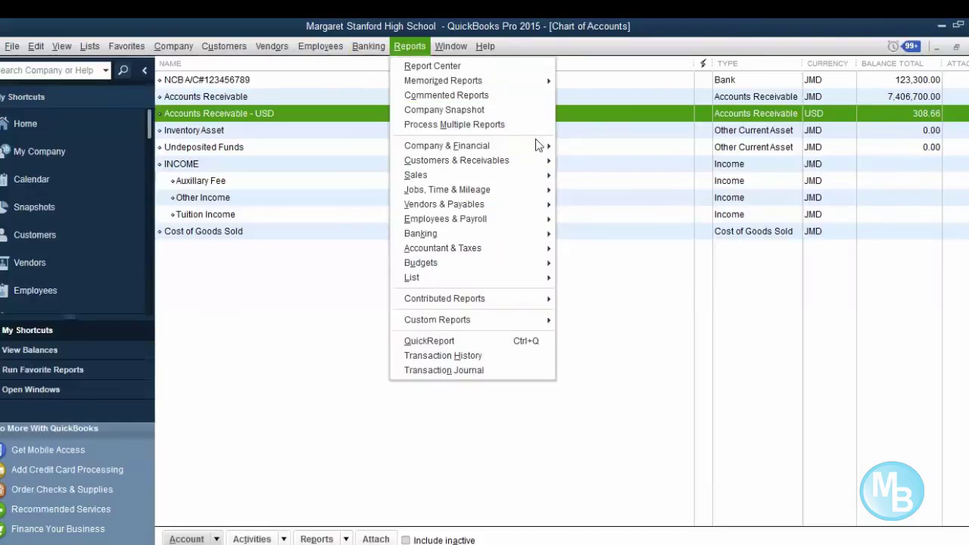
pyautogui.moveTo(541, 146)
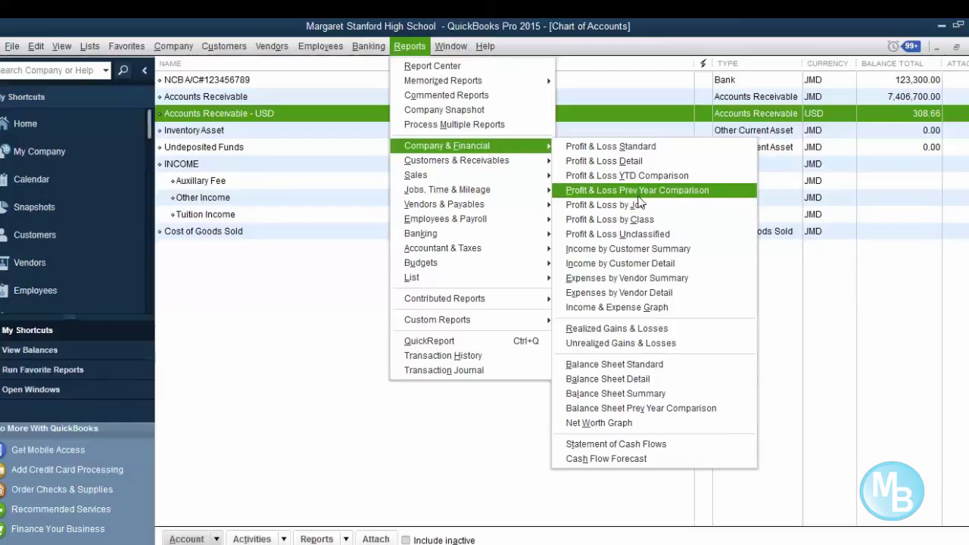
pyautogui.click(661, 365)
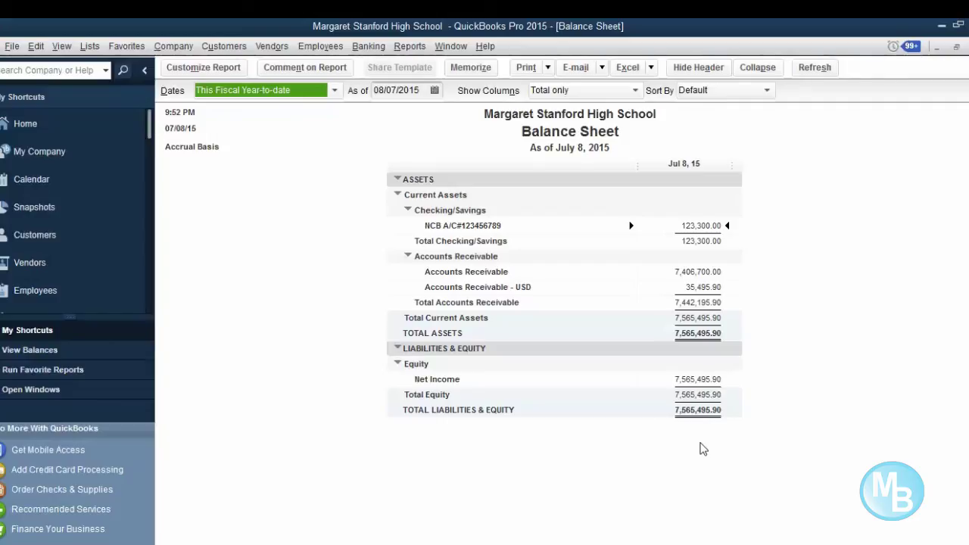
# - QuickZoom from the Accounts Receivable - USD 35,495.90 balance down to invoice 1
pyautogui.click(702, 286)
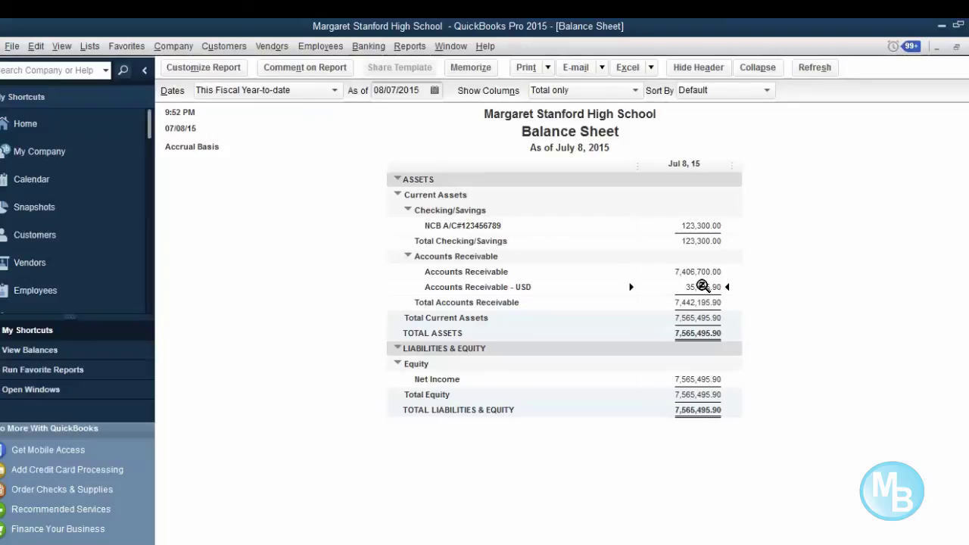
pyautogui.doubleClick(702, 286)
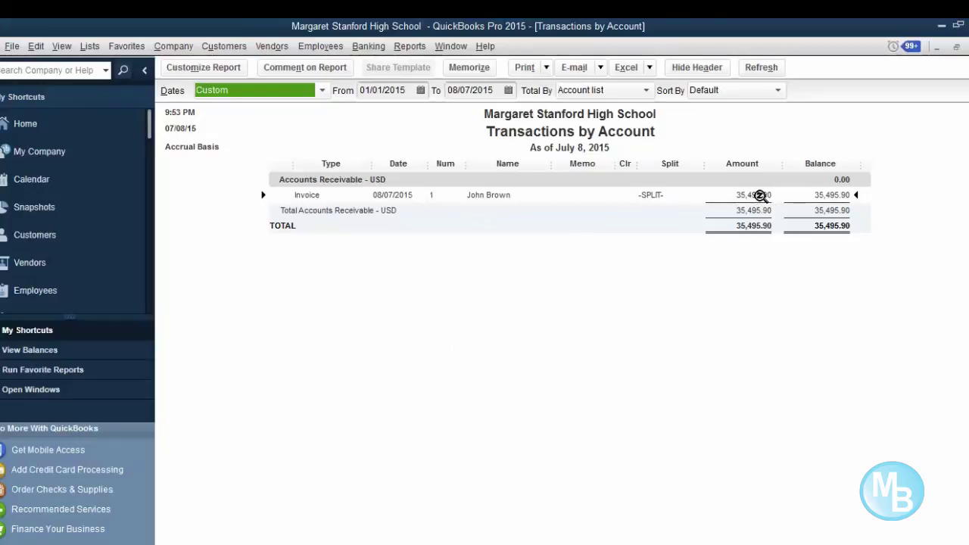
pyautogui.doubleClick(759, 196)
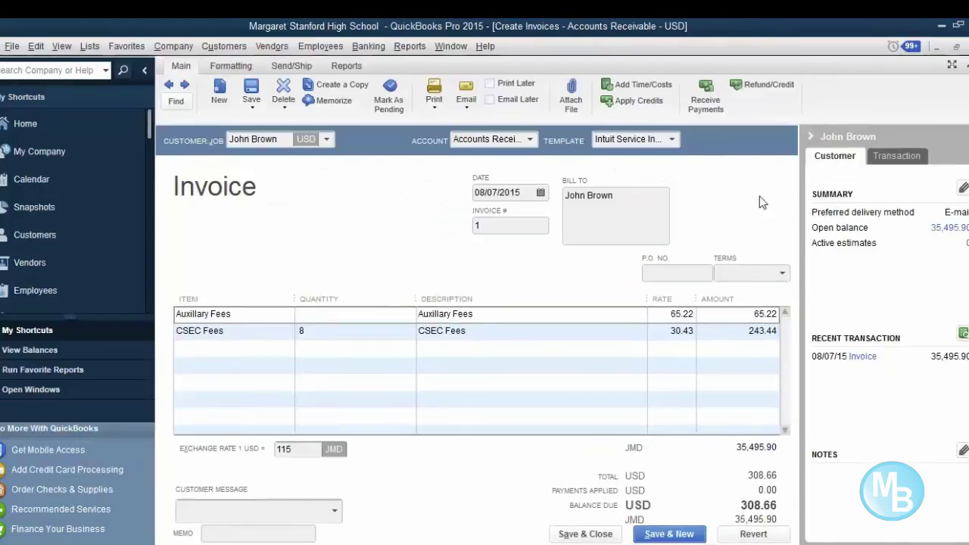